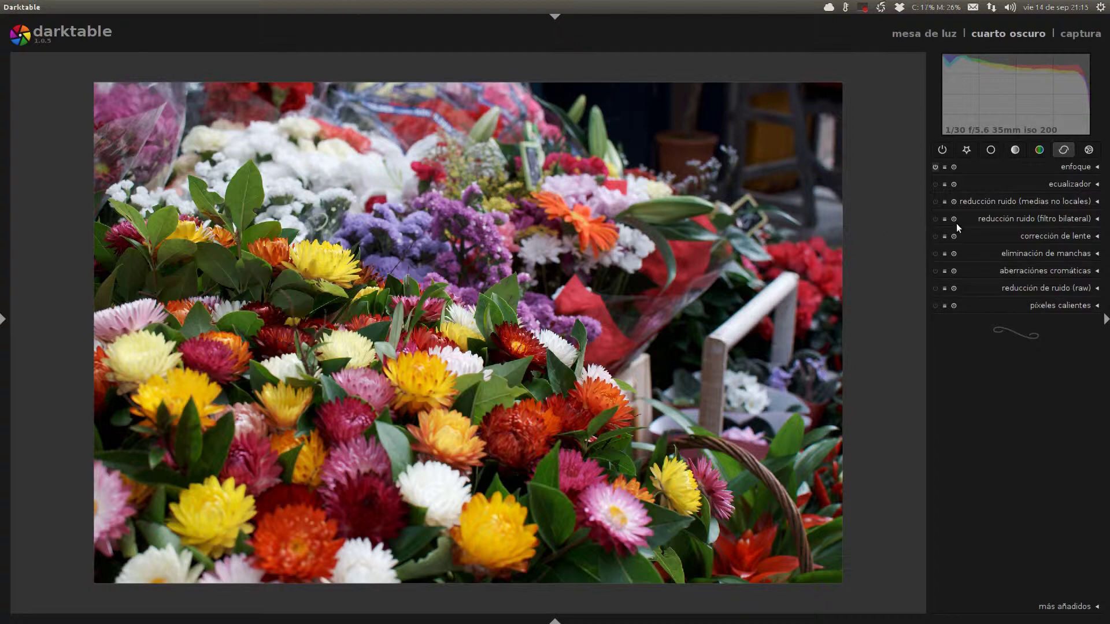
Open the niveles module and increase contrast by moving the black point slightly up and the white point slightly down
left_click(984, 153)
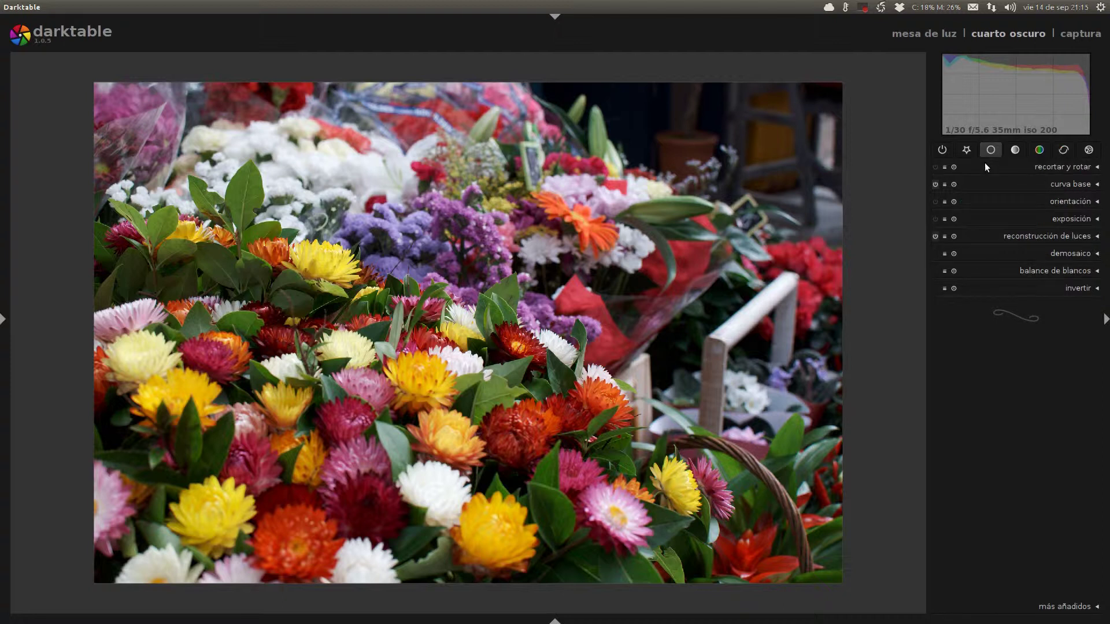
left_click(1013, 151)
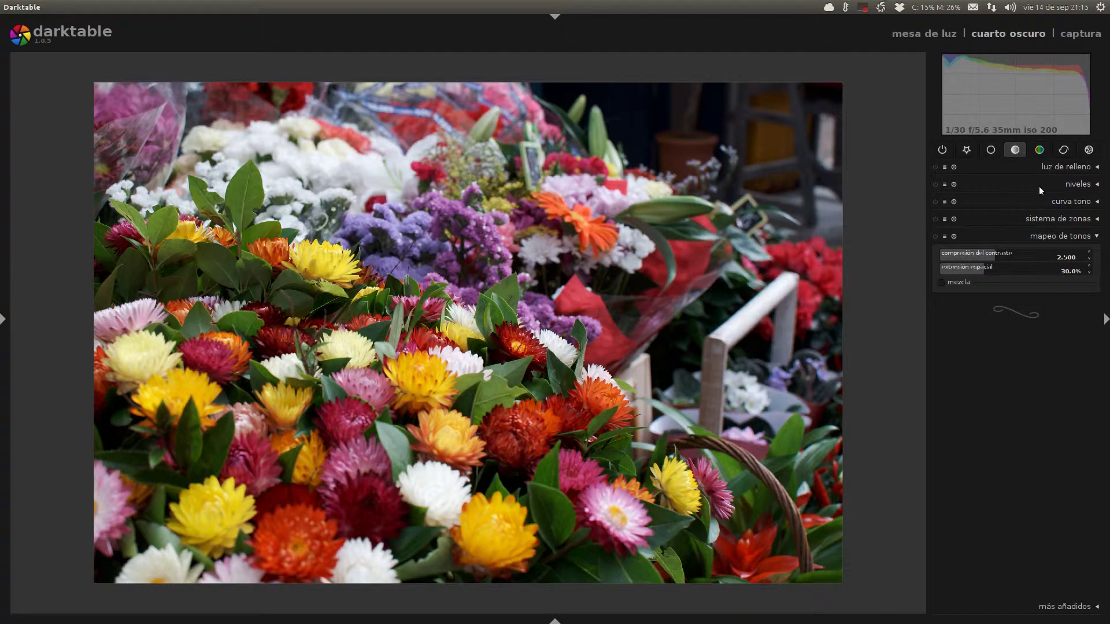
left_click(1063, 185)
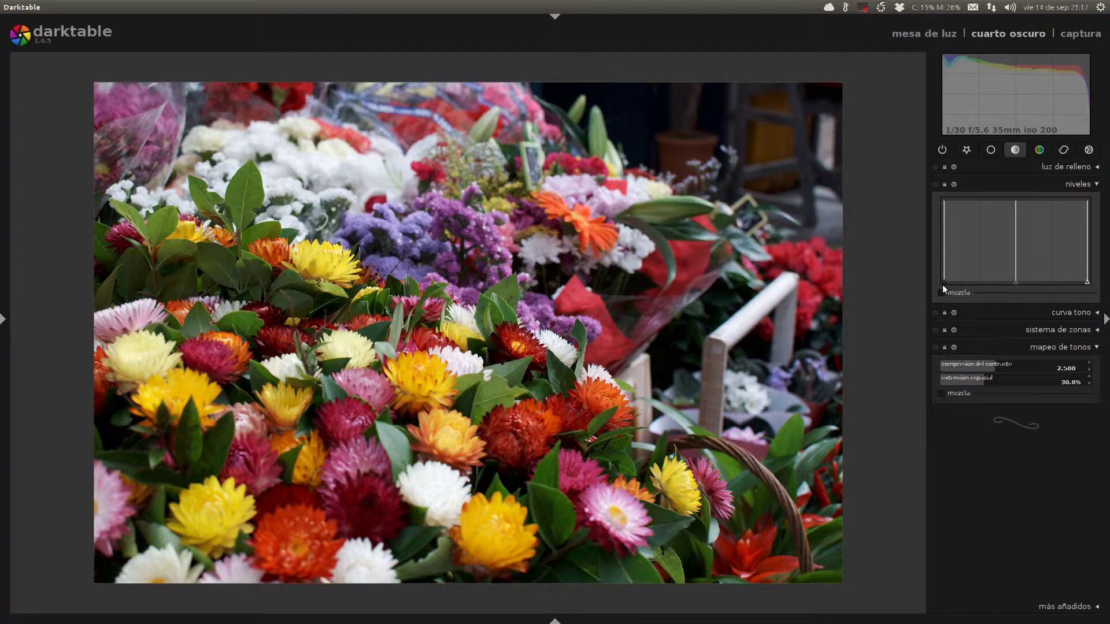
left_click_drag(942, 281, 948, 280)
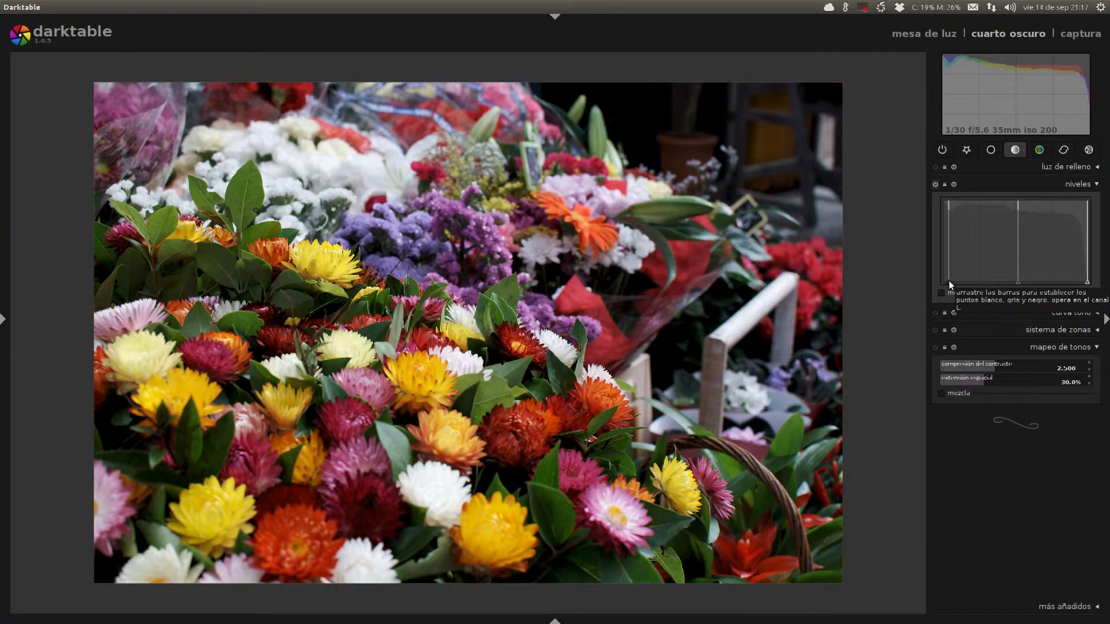
mouse_move(1085, 282)
left_mouse_down()
mouse_move(1039, 276)
mouse_move(1074, 272)
left_mouse_up()
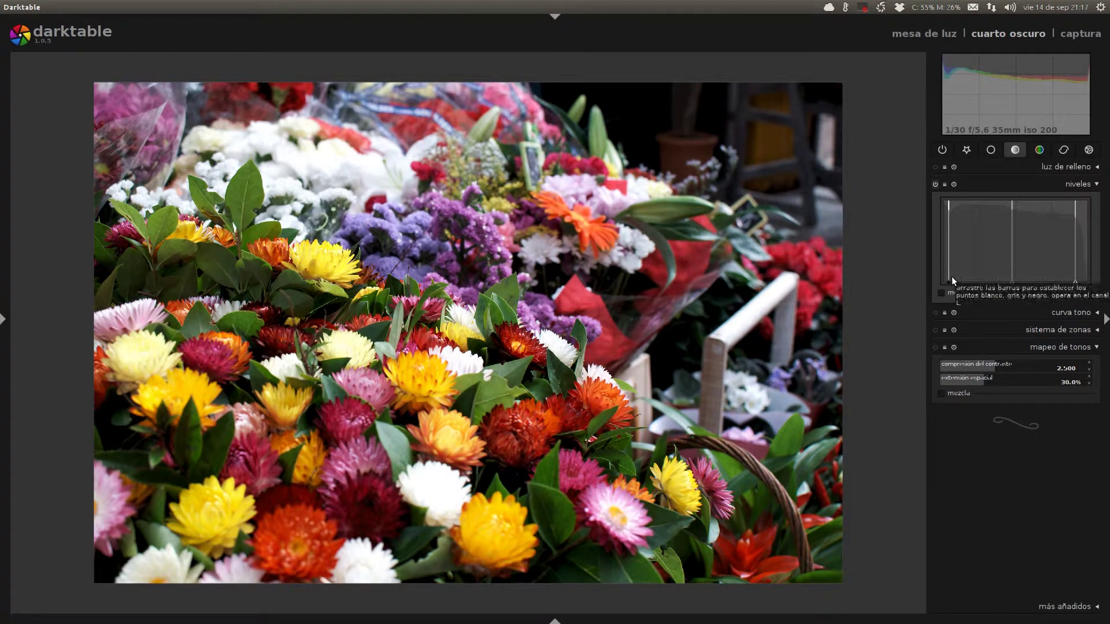
left_click_drag(949, 282, 953, 283)
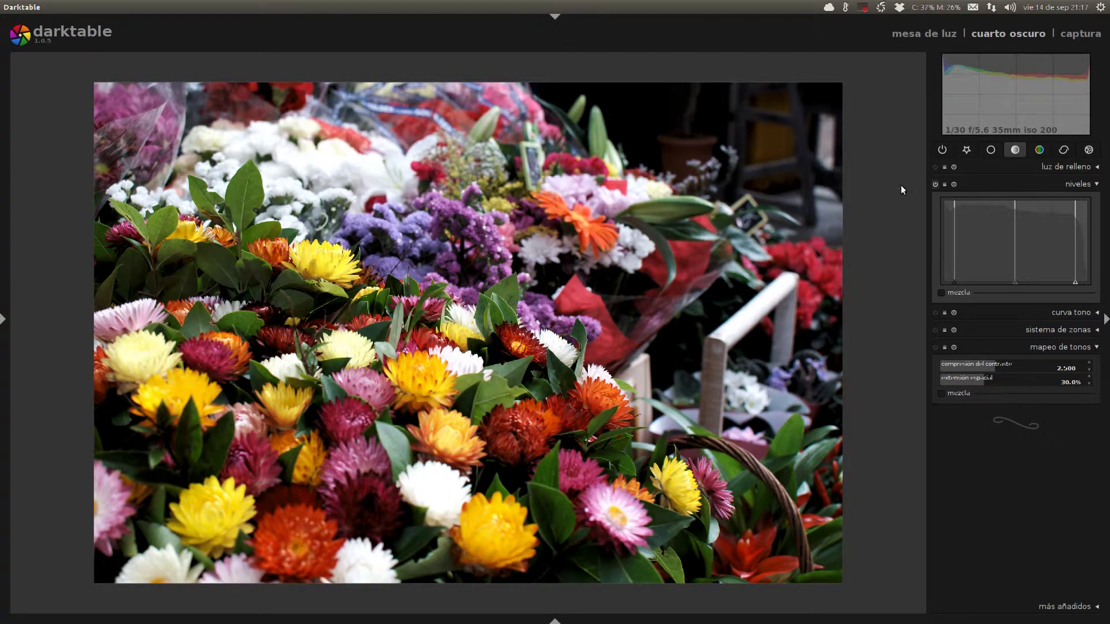
Compare the photo with the niveles adjustment off and on, leaving it on
left_click(933, 183)
left_click(933, 183)
left_click(933, 183)
left_click(933, 183)
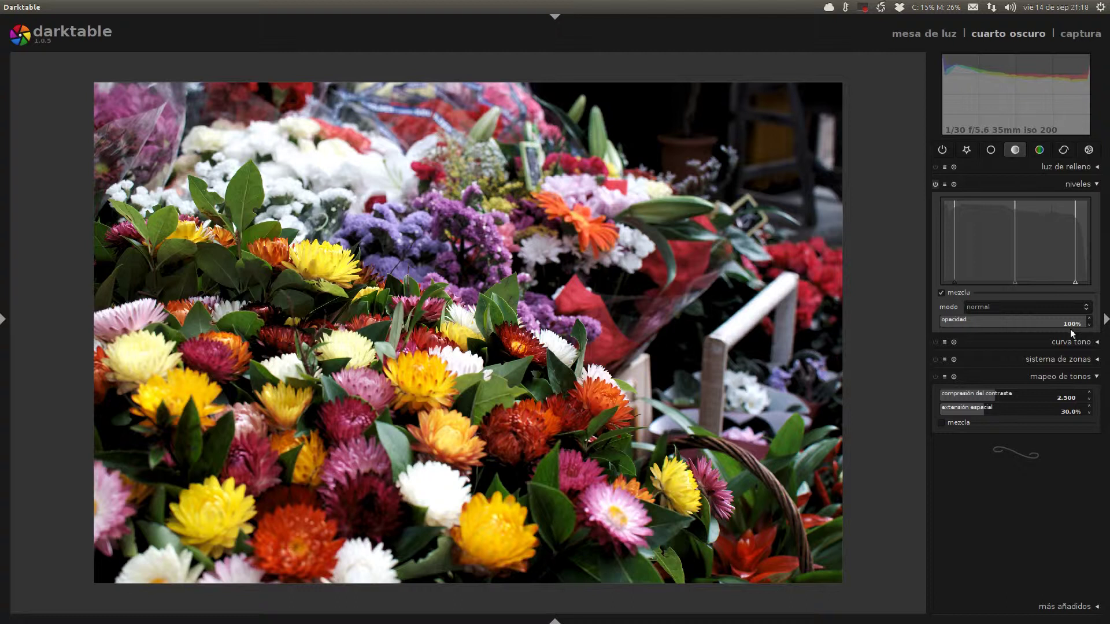
Look through the niveles blend modes, keep normal, and set the blend opacity to 21%
left_click(1072, 308)
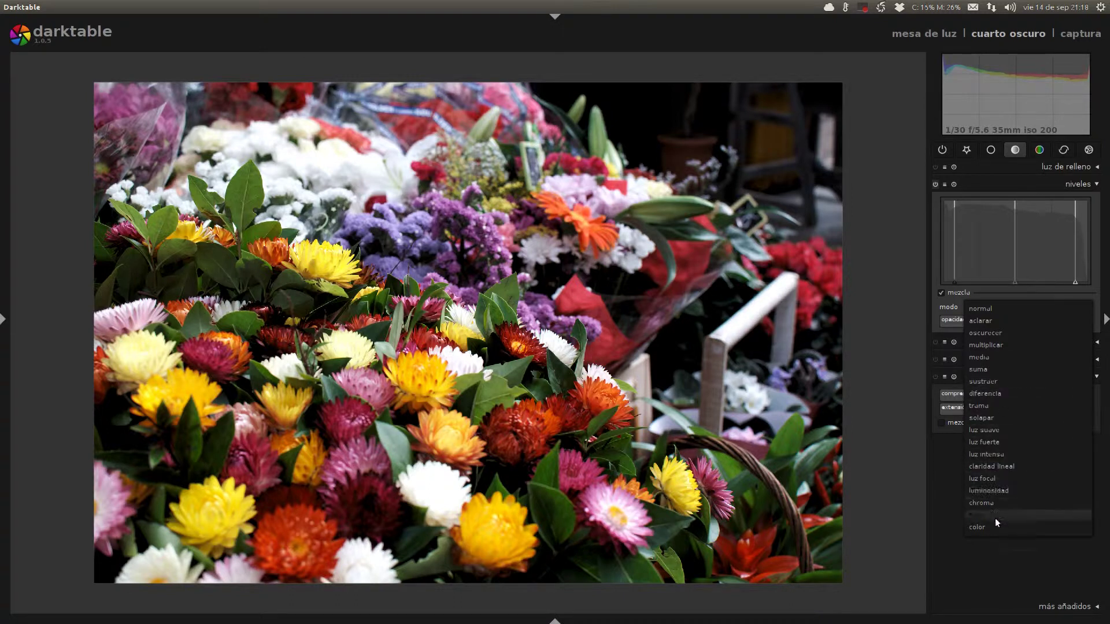
left_click(938, 503)
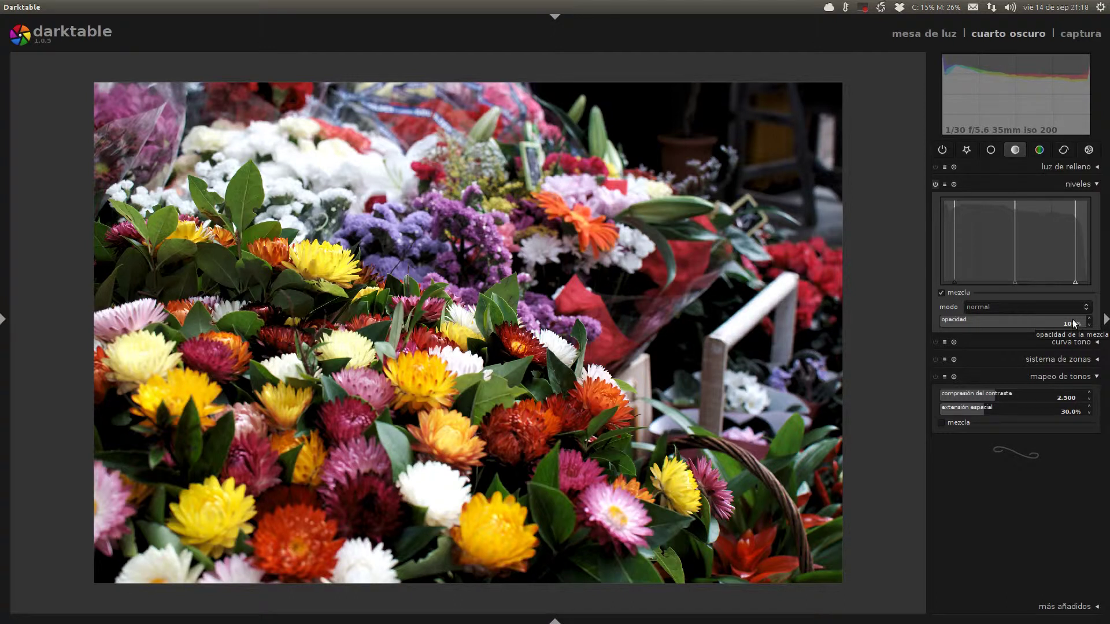
left_click_drag(1083, 328, 970, 334)
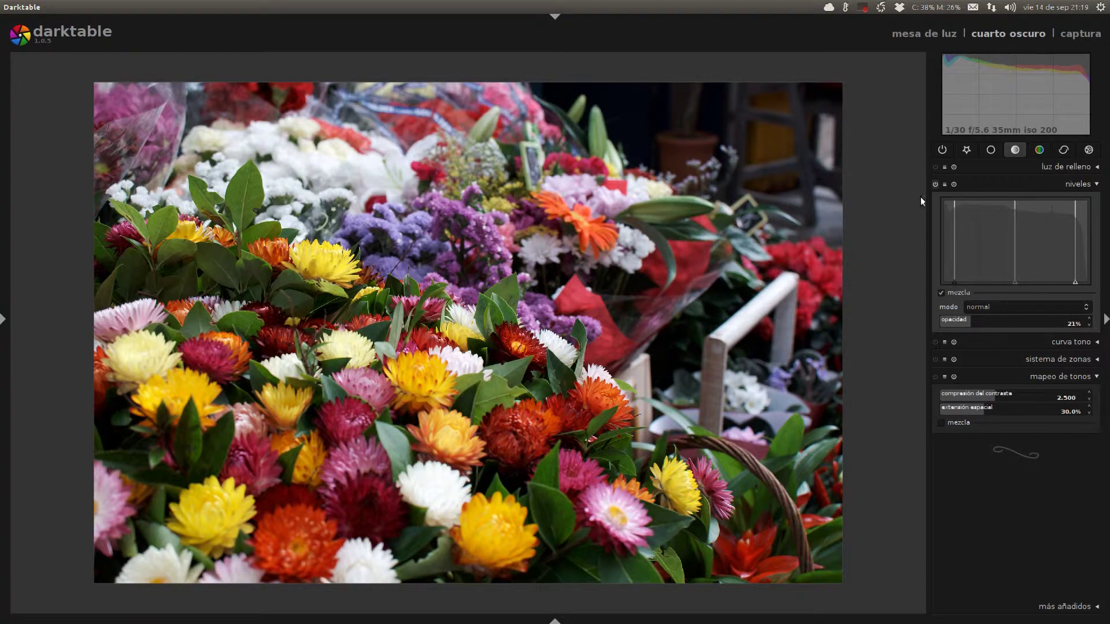
Compare the photo with the niveles module off and on, and with its mezcla blending off and on
left_click(932, 185)
left_click(932, 185)
left_click(932, 185)
left_click(933, 185)
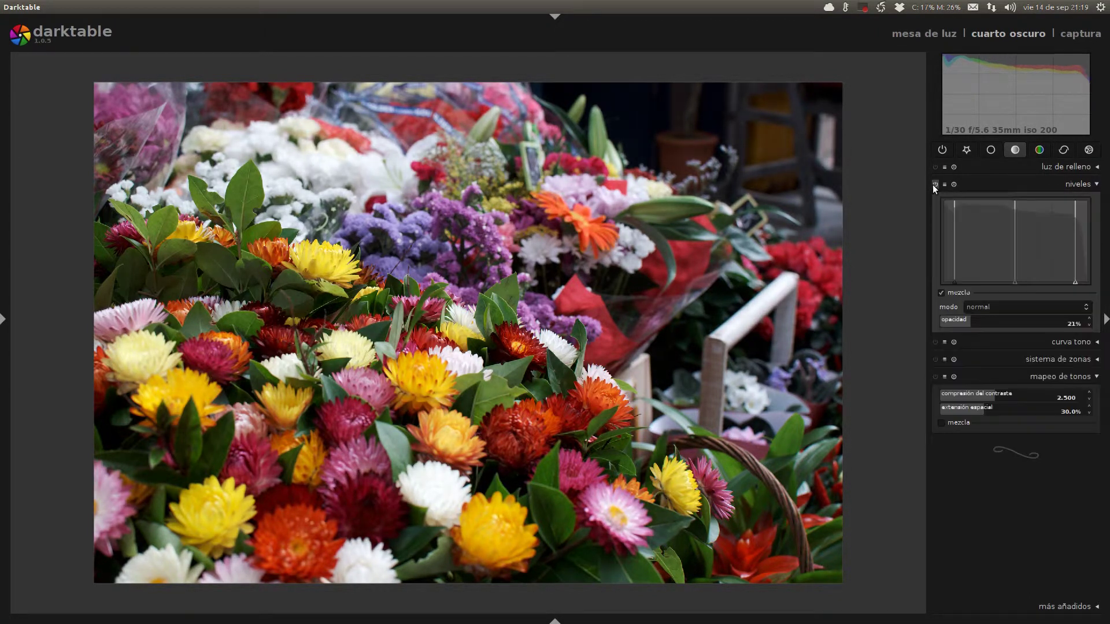
left_click(941, 294)
left_click(941, 294)
left_click(941, 294)
left_click(941, 293)
Reset the niveles blend opacity to 100% and set the blend mode to aclarar
left_click_drag(980, 325, 1001, 325)
double_click(1028, 322)
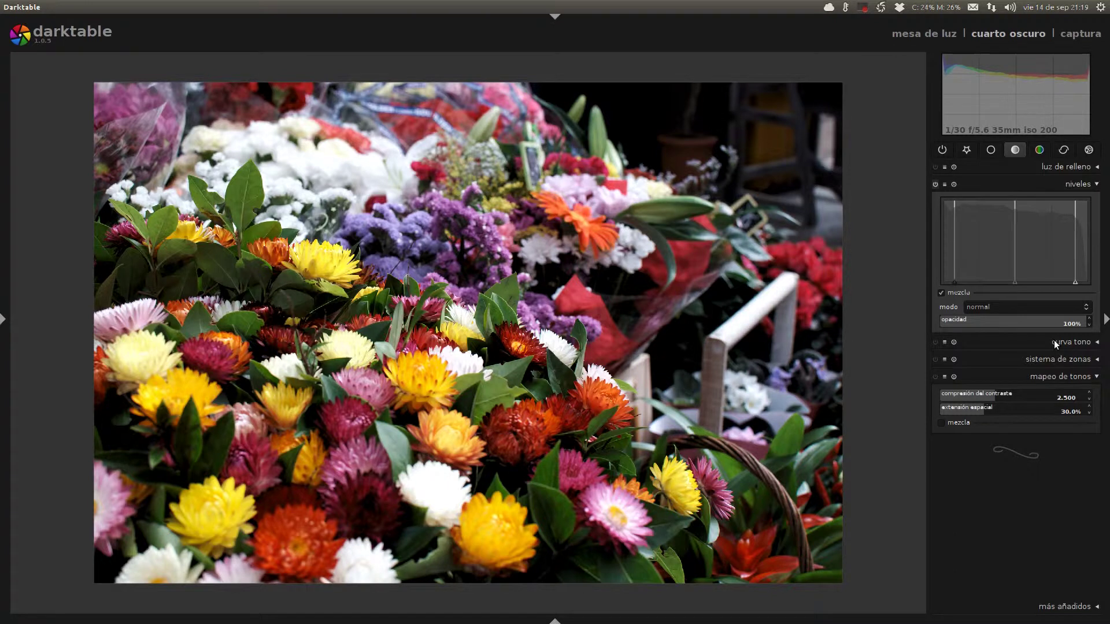
left_click(1040, 312)
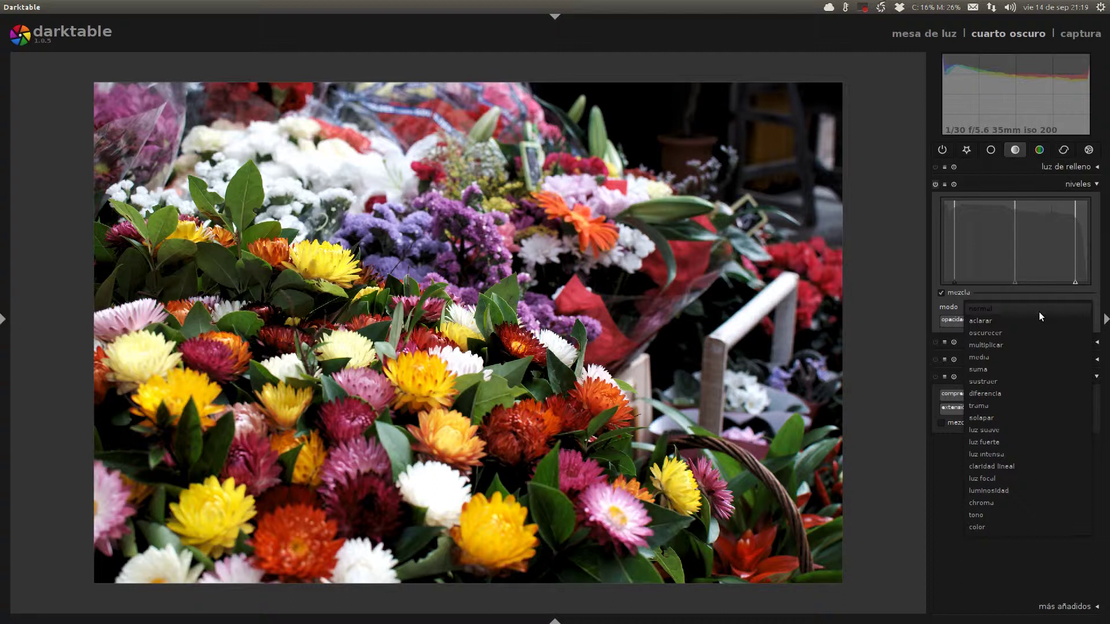
left_click(1038, 320)
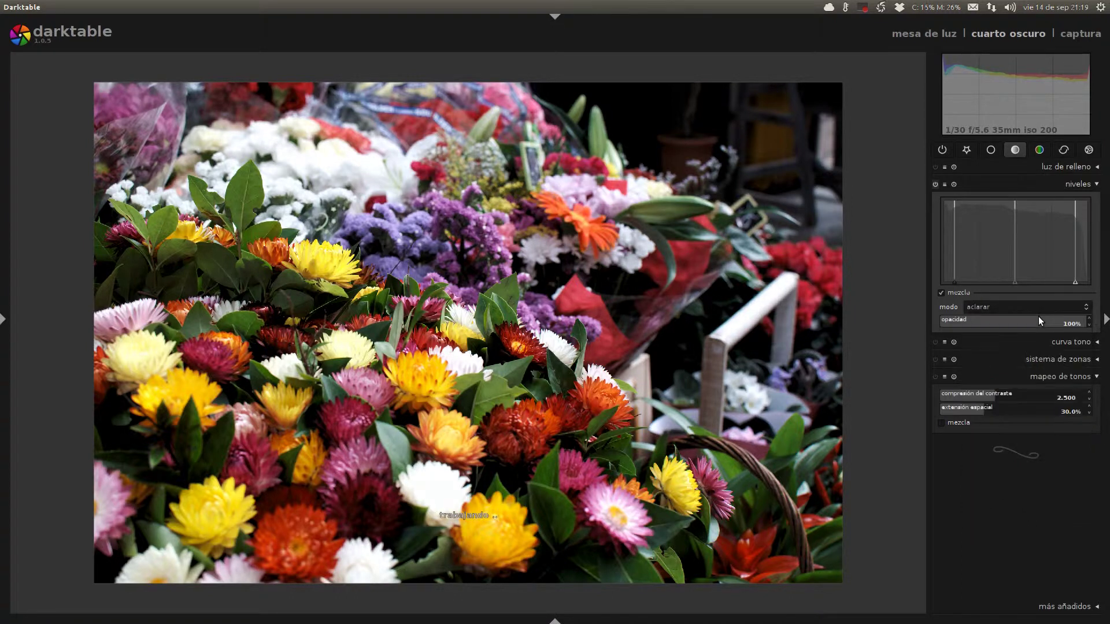
Compare the photo and histogram with the aclarar blending of niveles off and on repeatedly
left_click(942, 293)
left_click(942, 293)
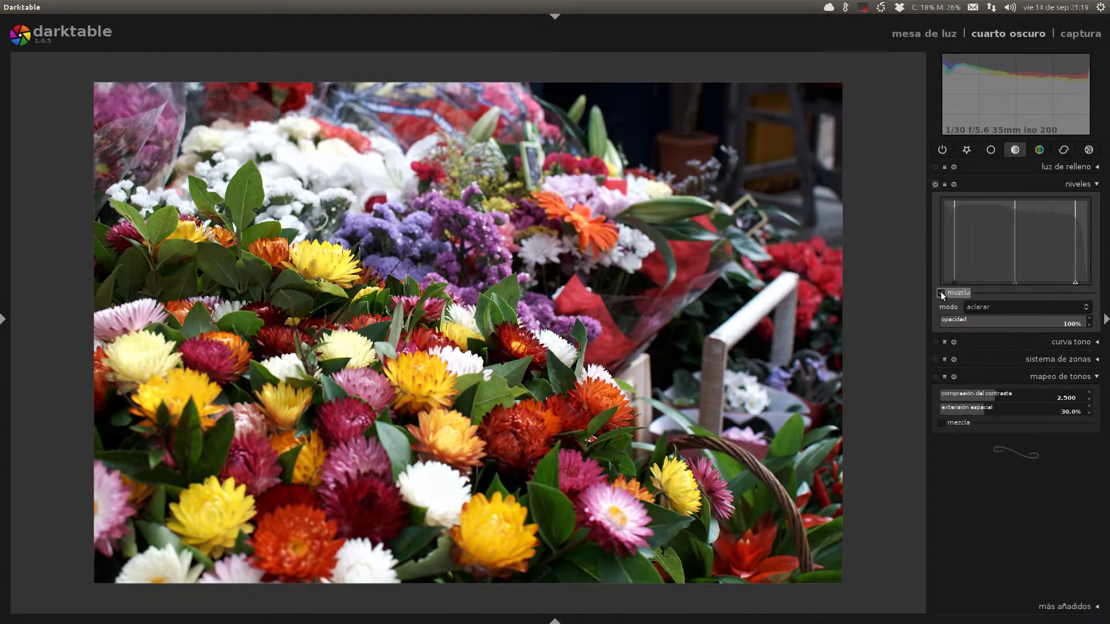
left_click(941, 293)
left_click(942, 293)
left_click(941, 293)
left_click(941, 293)
left_click(942, 293)
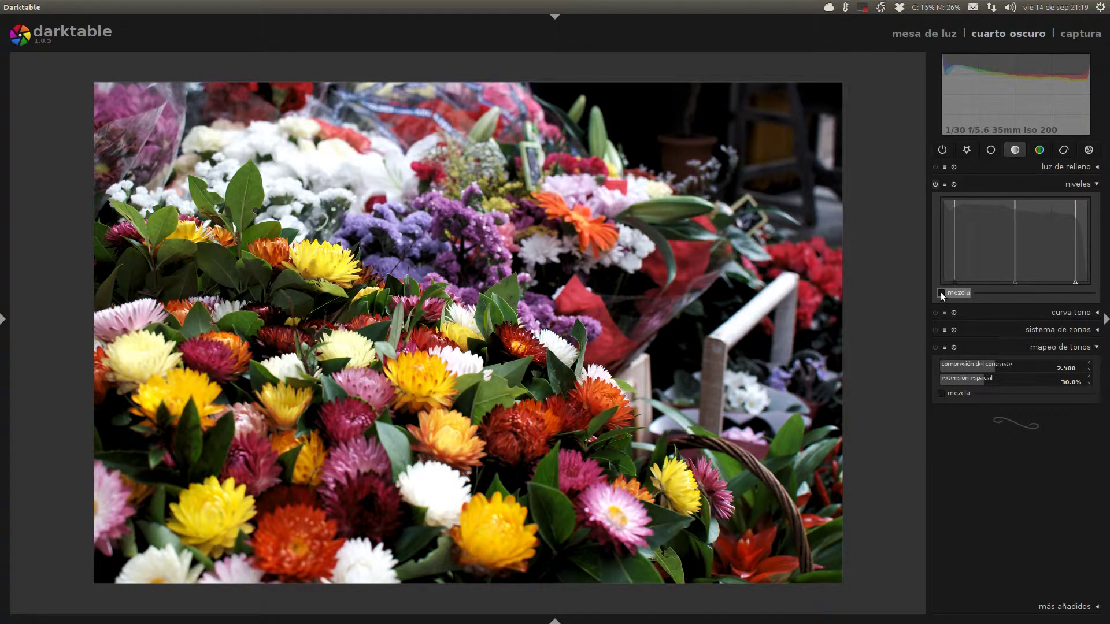
left_click(941, 293)
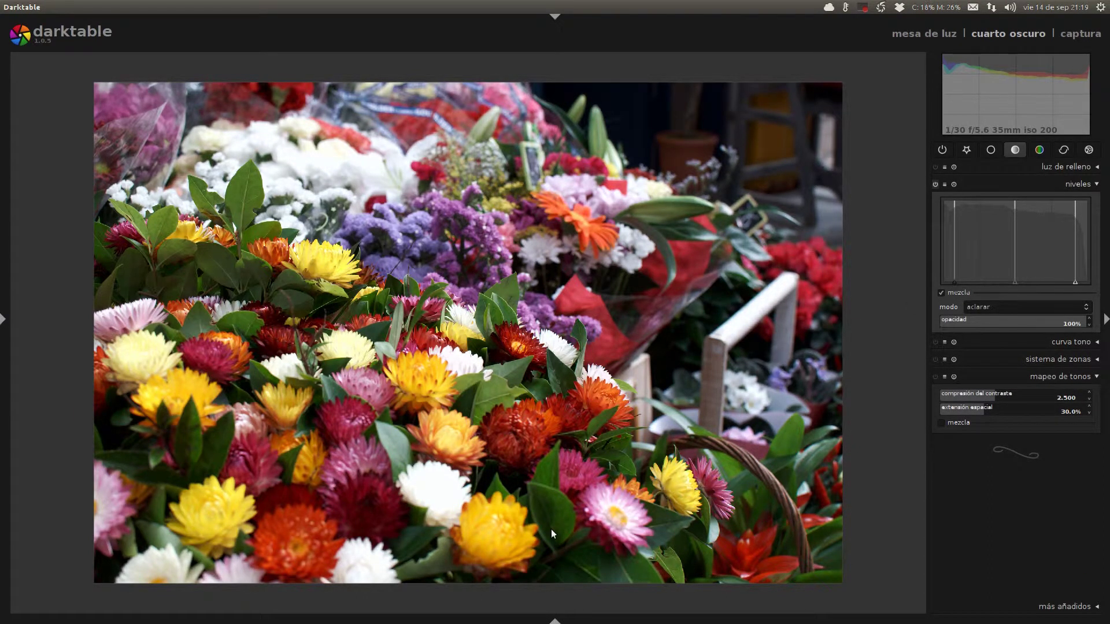
left_click(942, 293)
left_click(941, 293)
left_click(941, 293)
left_click(941, 293)
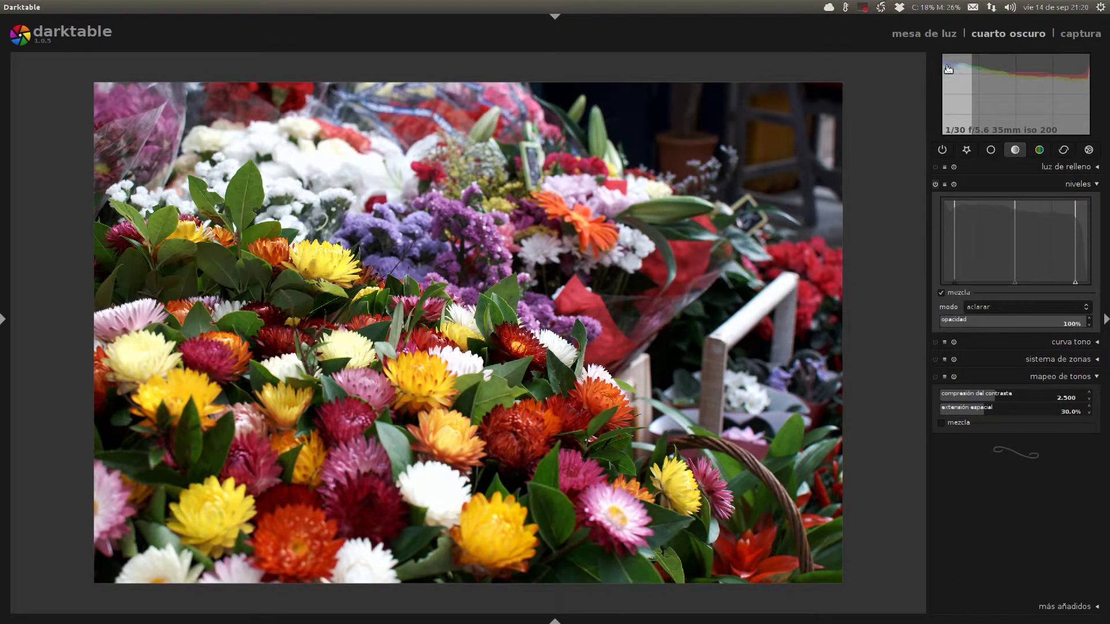
left_click(940, 294)
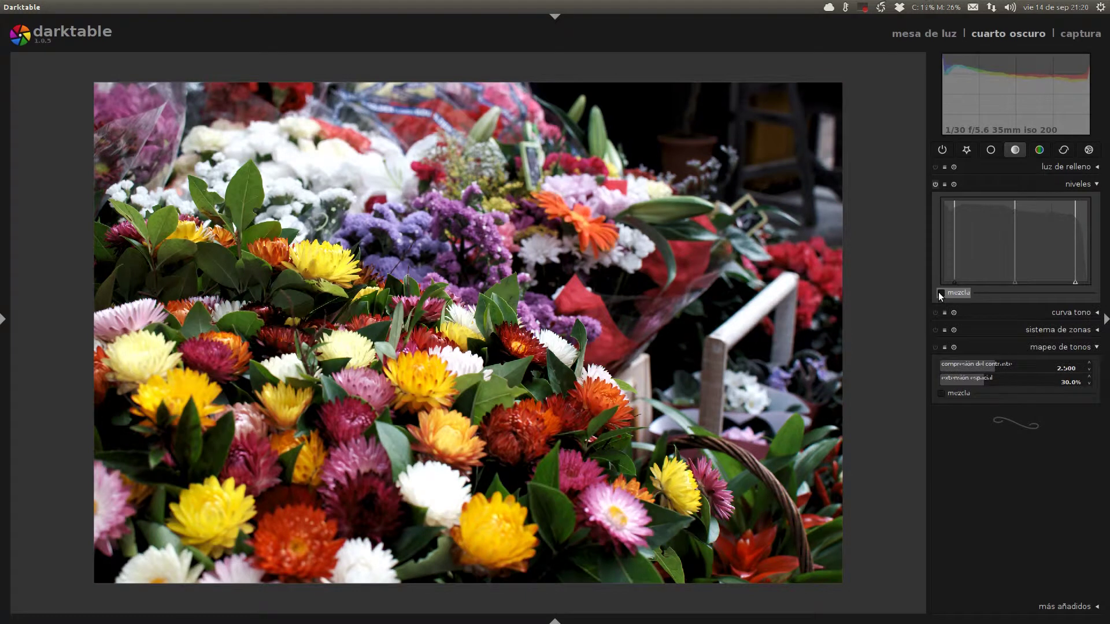
left_click(940, 294)
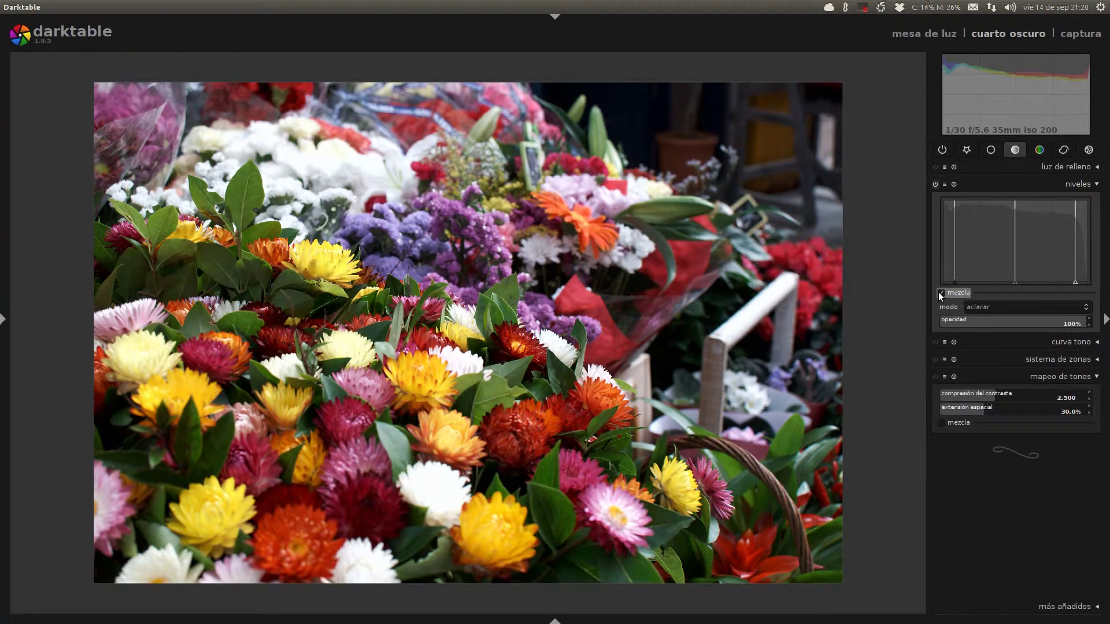
Set the niveles blend mode to oscurecer and compare the photo with blending off and on
left_click(1017, 306)
left_click(1015, 314)
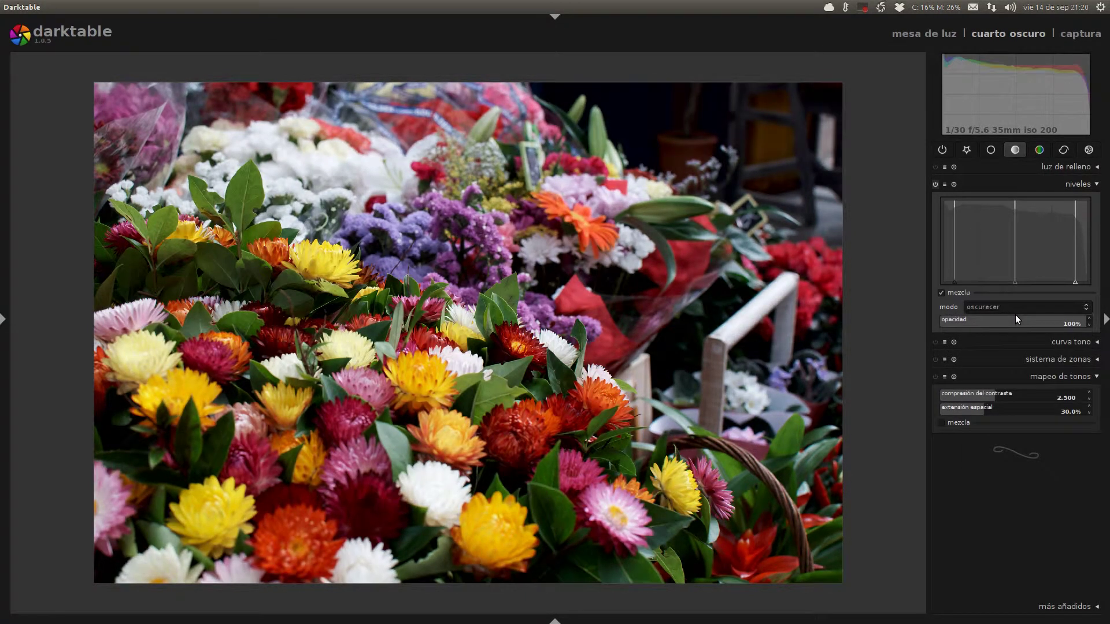
left_click(940, 293)
left_click(940, 293)
left_click(940, 293)
left_click(940, 293)
left_click(940, 293)
left_click(940, 293)
left_click(940, 293)
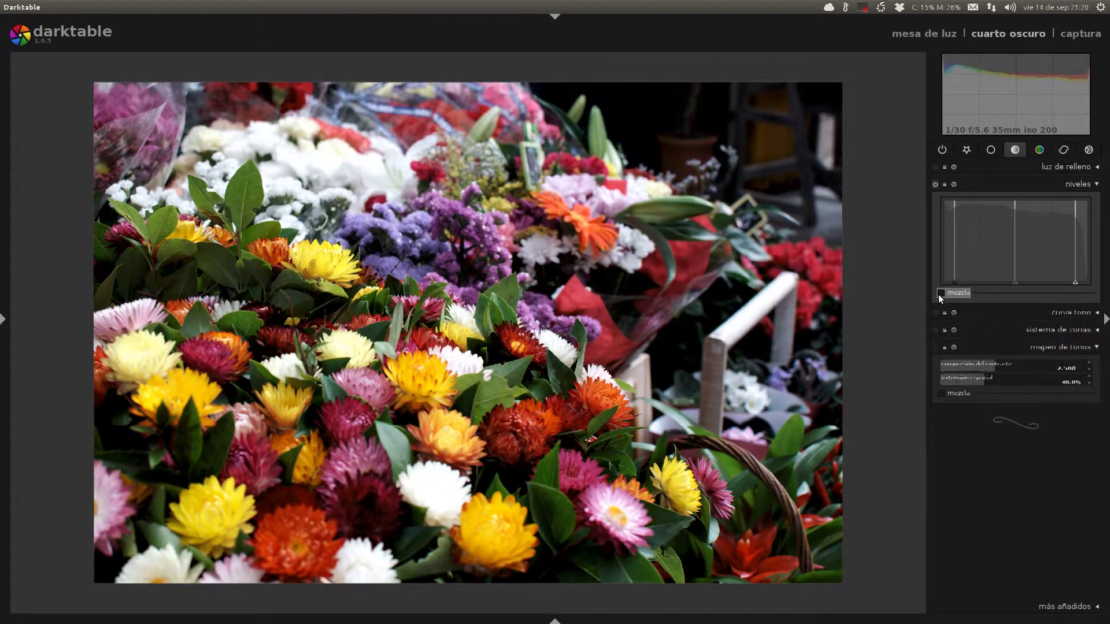
left_click(940, 293)
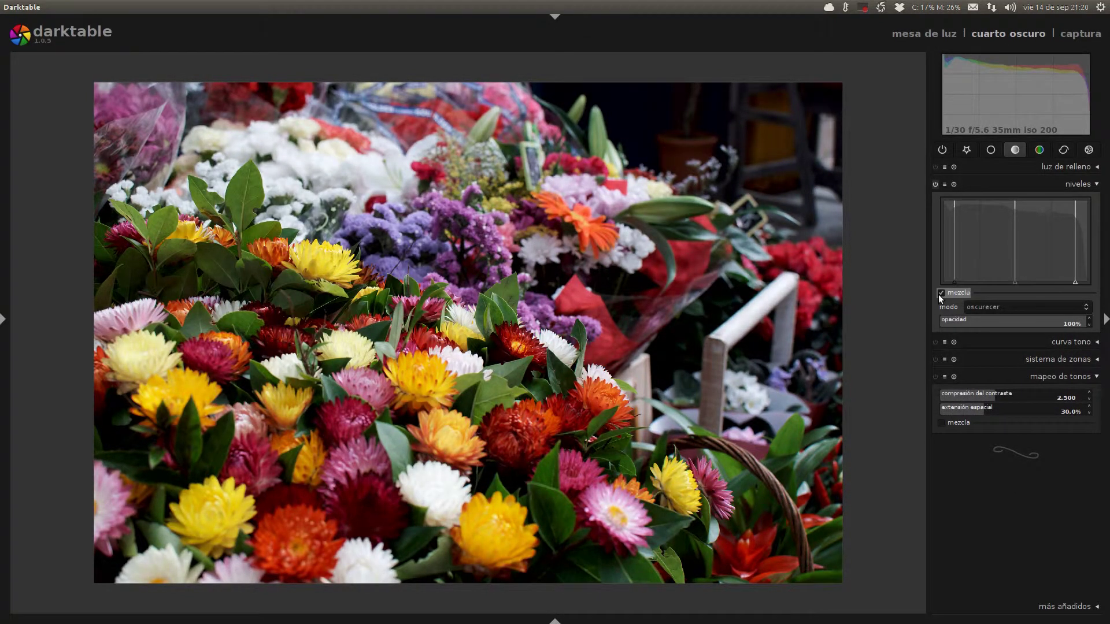
left_click(941, 293)
left_click(941, 293)
left_click(940, 293)
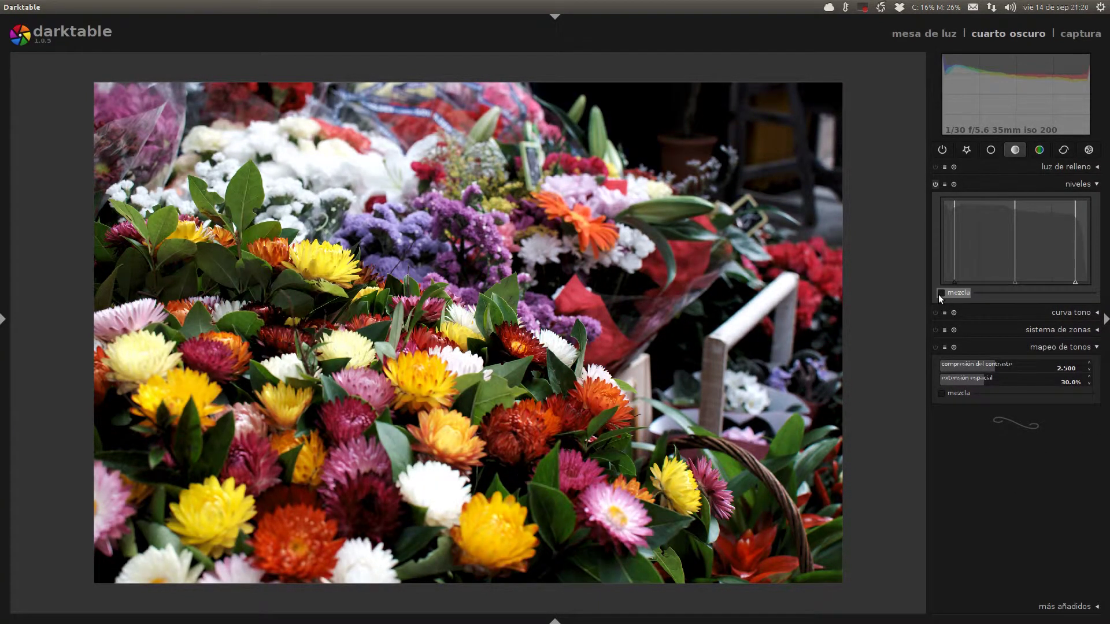
left_click(941, 293)
left_click(941, 293)
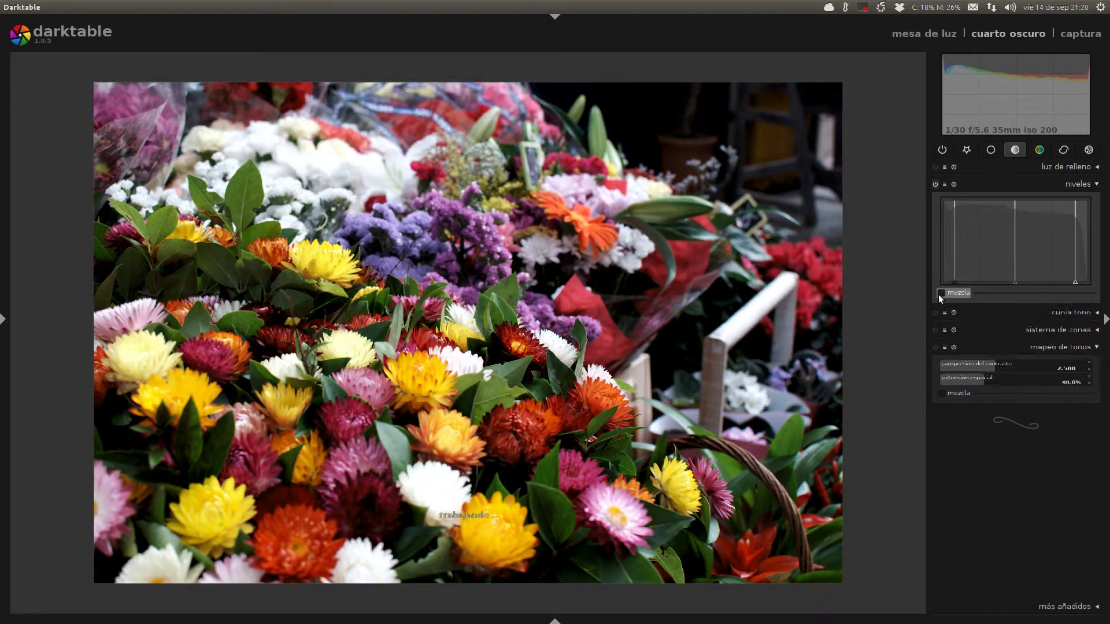
left_click(940, 293)
left_click(941, 293)
left_click(941, 293)
left_click(941, 293)
left_click(940, 293)
left_click(940, 293)
left_click(941, 293)
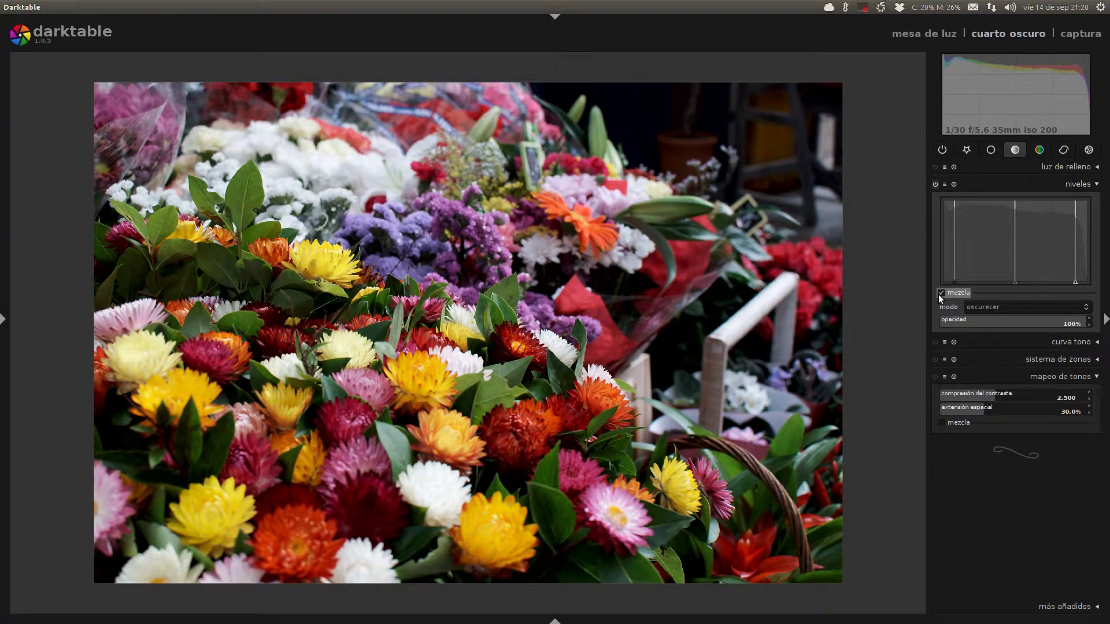
left_click(940, 293)
left_click(940, 294)
left_click(940, 293)
left_click(940, 294)
left_click(940, 293)
left_click(940, 294)
left_click(941, 293)
left_click(940, 293)
left_click(940, 293)
left_click(941, 293)
left_click(940, 293)
left_click(940, 293)
left_click(941, 293)
left_click(940, 293)
left_click(941, 293)
left_click(940, 292)
left_click(941, 292)
left_click(940, 293)
left_click(941, 292)
left_click(941, 293)
Set the niveles blend mode to multiplicar and compare the photo with blending off and on
left_click(1030, 307)
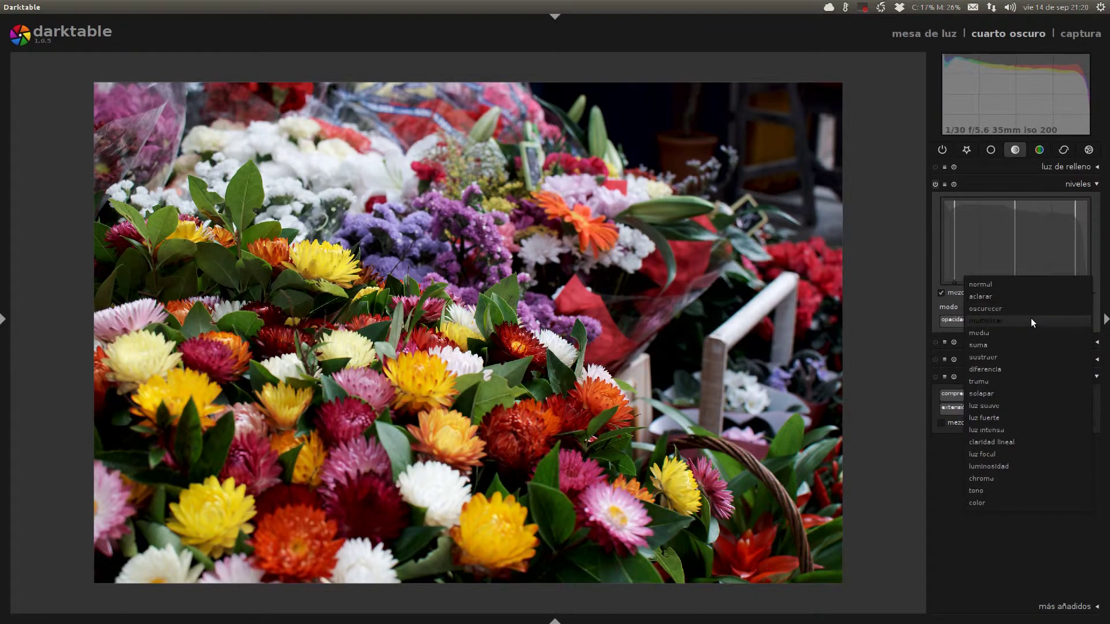
left_click(1031, 321)
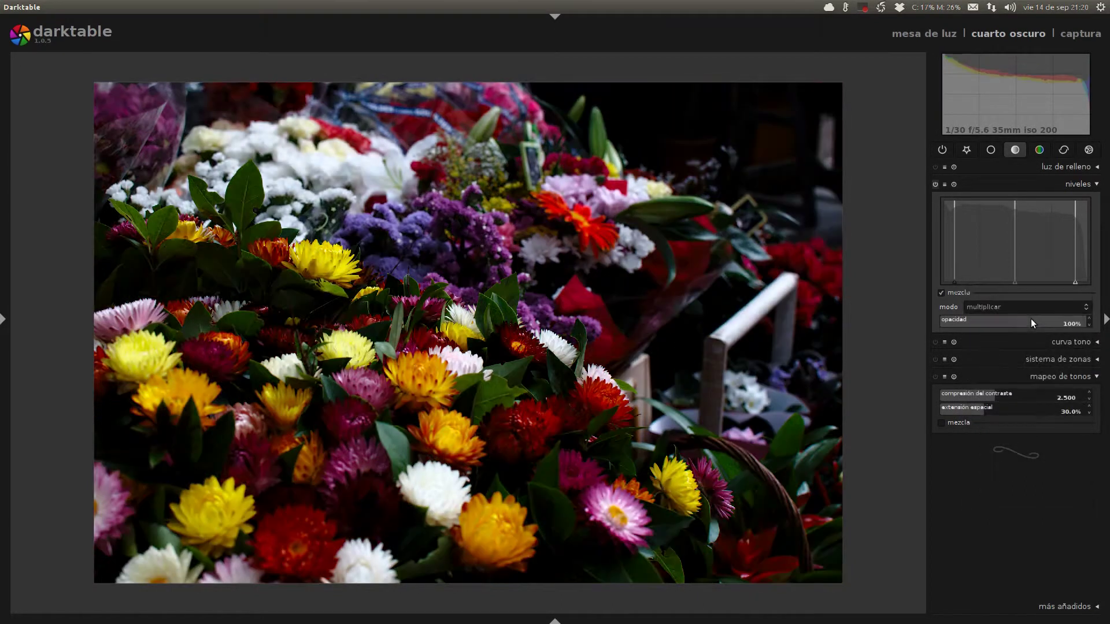
left_click(941, 293)
left_click(941, 293)
left_click(941, 294)
left_click(941, 293)
left_click(941, 293)
left_click(941, 293)
left_click(941, 293)
left_click(941, 293)
left_click(941, 293)
left_click(941, 293)
left_click(941, 293)
left_click(941, 293)
left_click(941, 293)
left_click(941, 293)
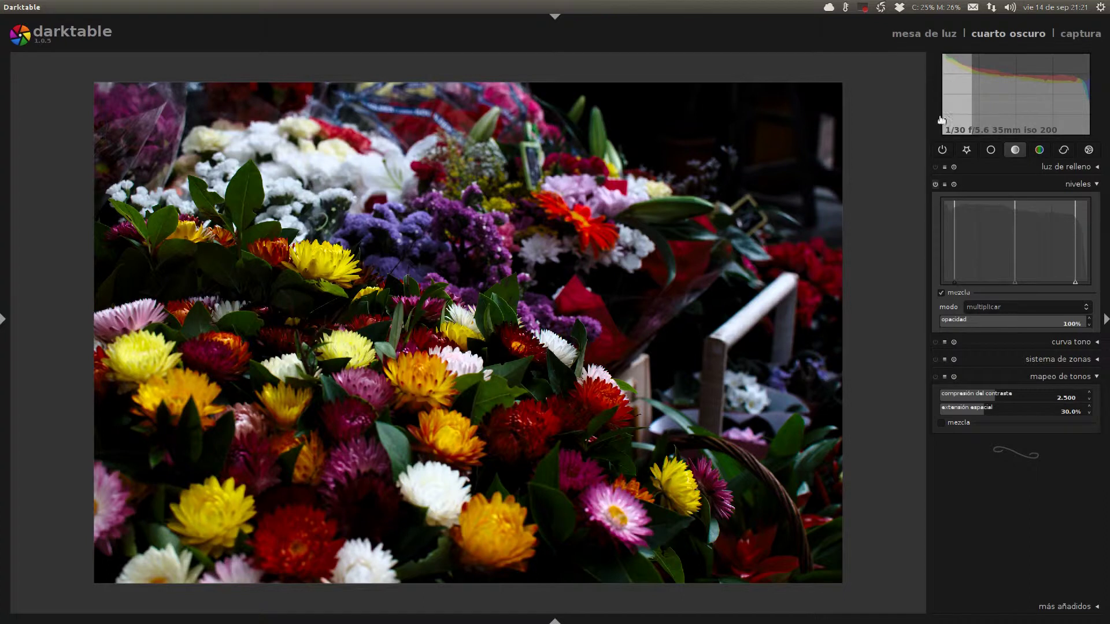
left_click(940, 293)
left_click(940, 292)
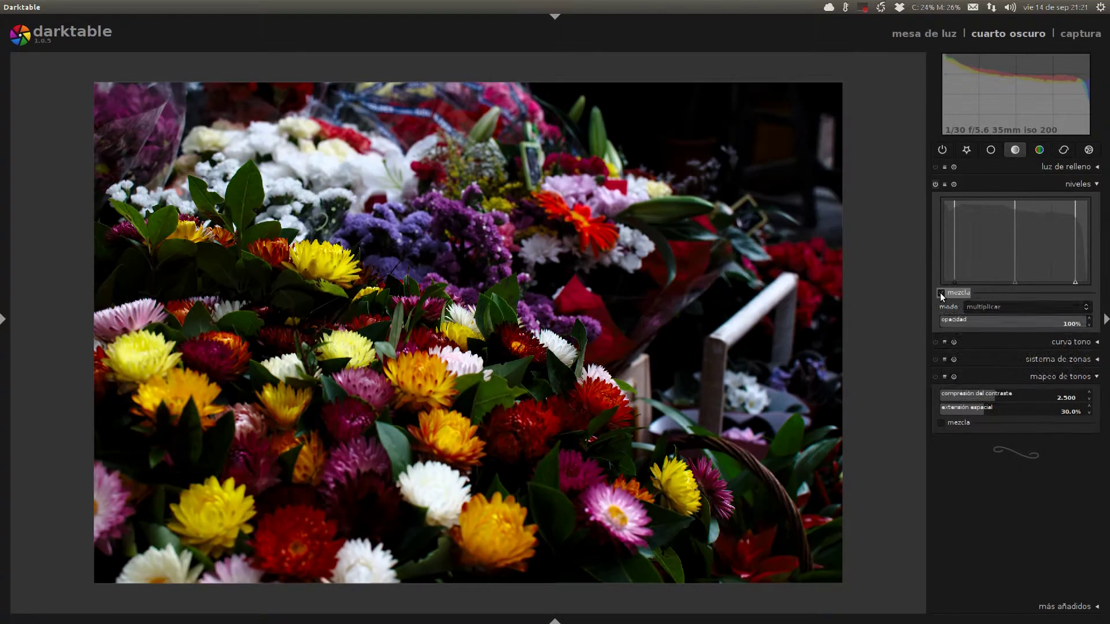
left_click(940, 293)
left_click(939, 292)
left_click(940, 292)
left_click(939, 293)
left_click(940, 293)
left_click(940, 292)
Set the niveles blend mode to media and compare the photo with blending off and on repeatedly
left_click(1050, 308)
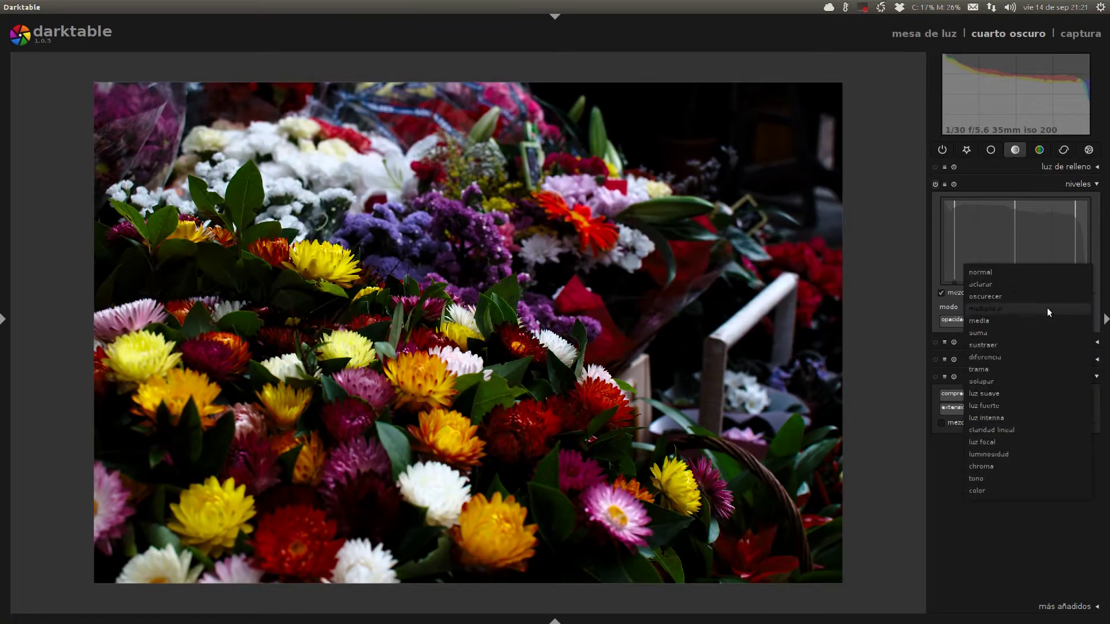
left_click(1049, 322)
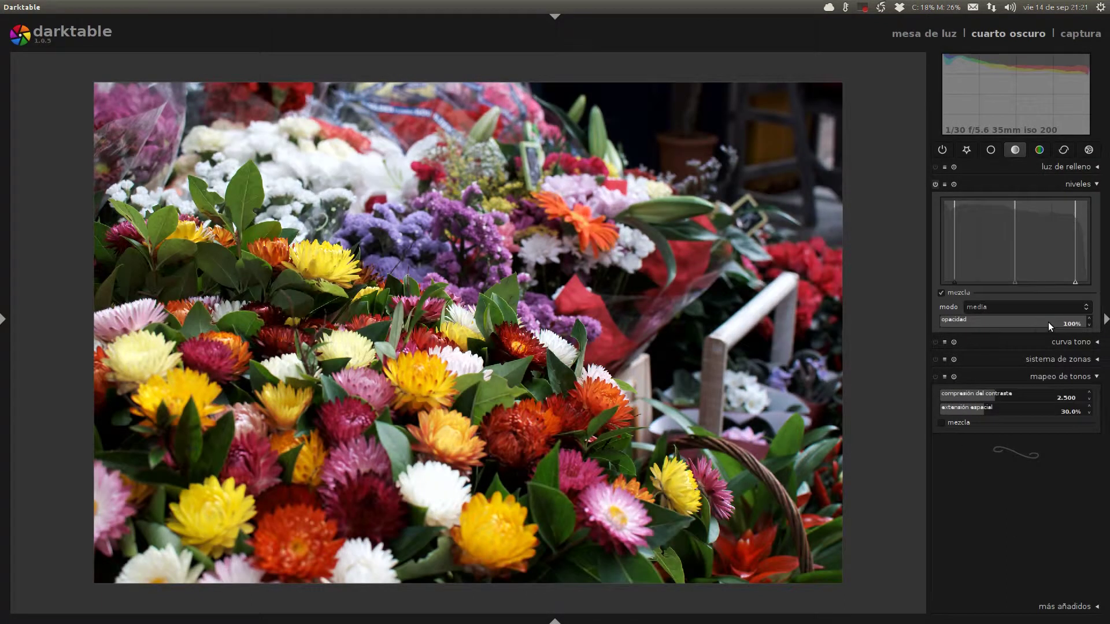
left_click(945, 293)
left_click(946, 293)
left_click(946, 293)
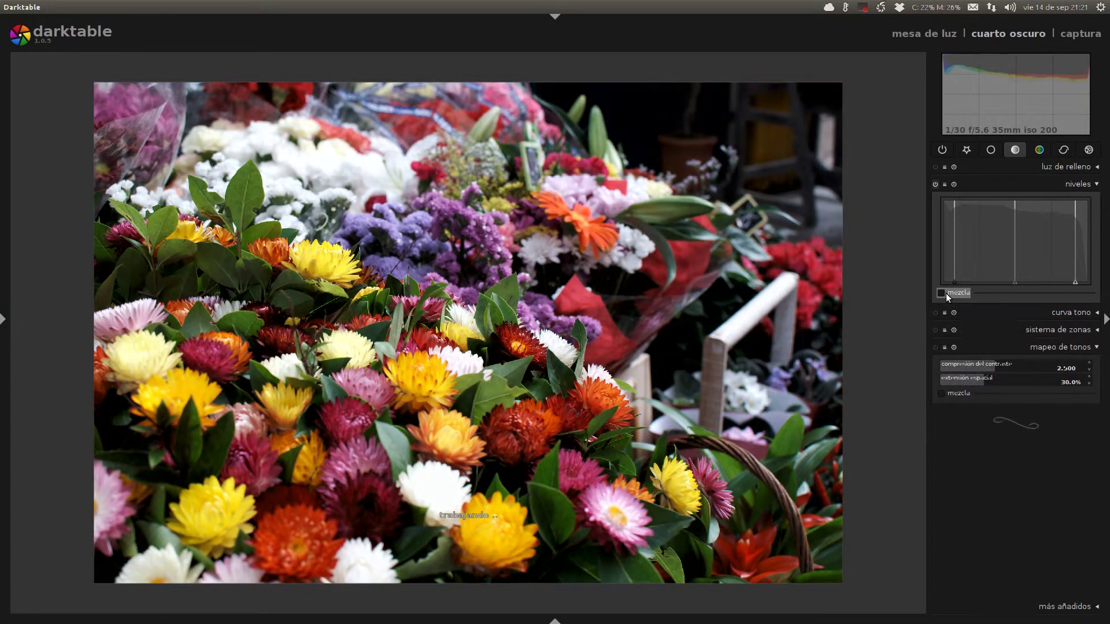
left_click(945, 293)
left_click(946, 293)
left_click(945, 293)
left_click(946, 293)
left_click(945, 293)
left_click(945, 293)
left_click(946, 293)
left_click(946, 293)
left_click(945, 293)
left_click(946, 293)
left_click(946, 293)
left_click(946, 293)
left_click(946, 293)
left_click(946, 293)
left_click(946, 293)
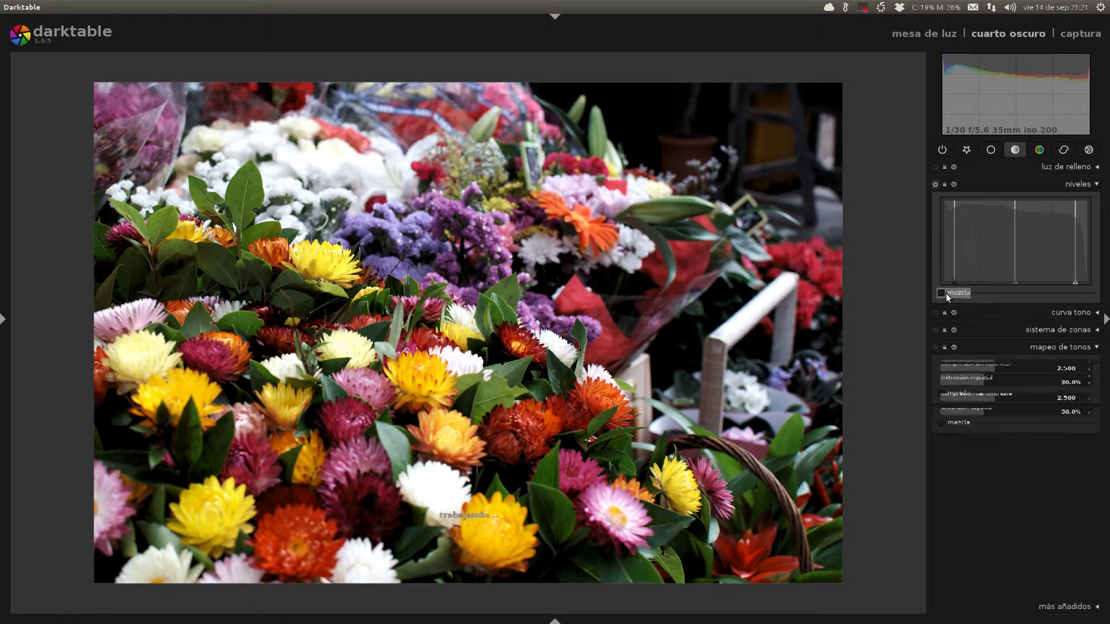
left_click(945, 293)
left_click(946, 293)
left_click(945, 293)
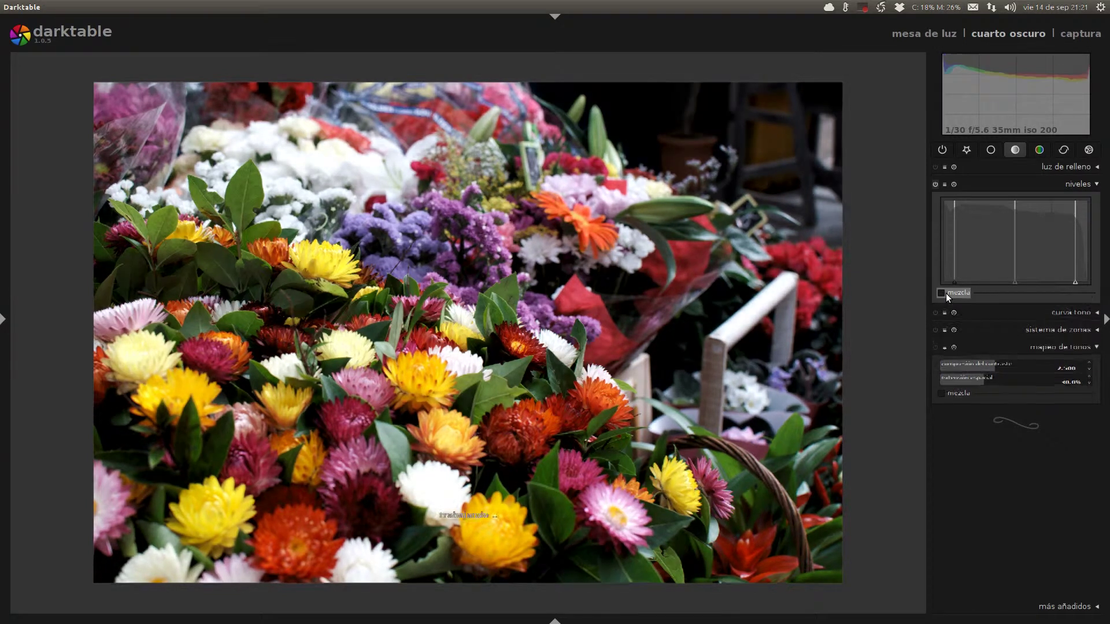
left_click(945, 293)
left_click(946, 293)
left_click(946, 293)
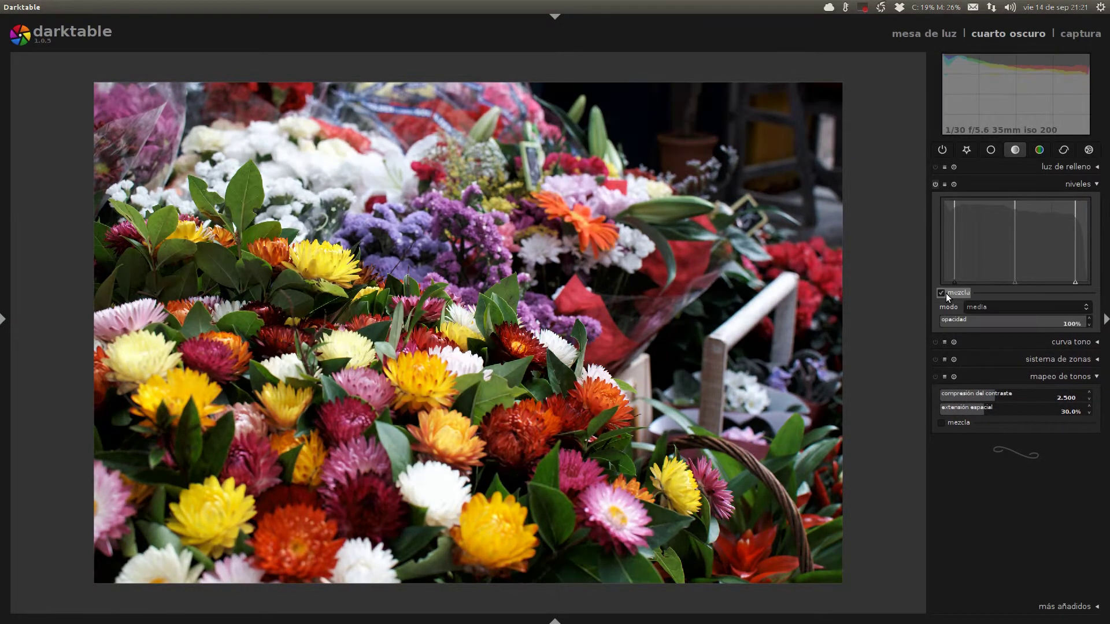
left_click(945, 293)
left_click(945, 293)
left_click(941, 294)
left_click(941, 293)
left_click(941, 294)
left_click(941, 294)
left_click(941, 294)
left_click(941, 293)
Set the niveles blend mode to suma and compare the photo with blending off and on
left_click(1025, 306)
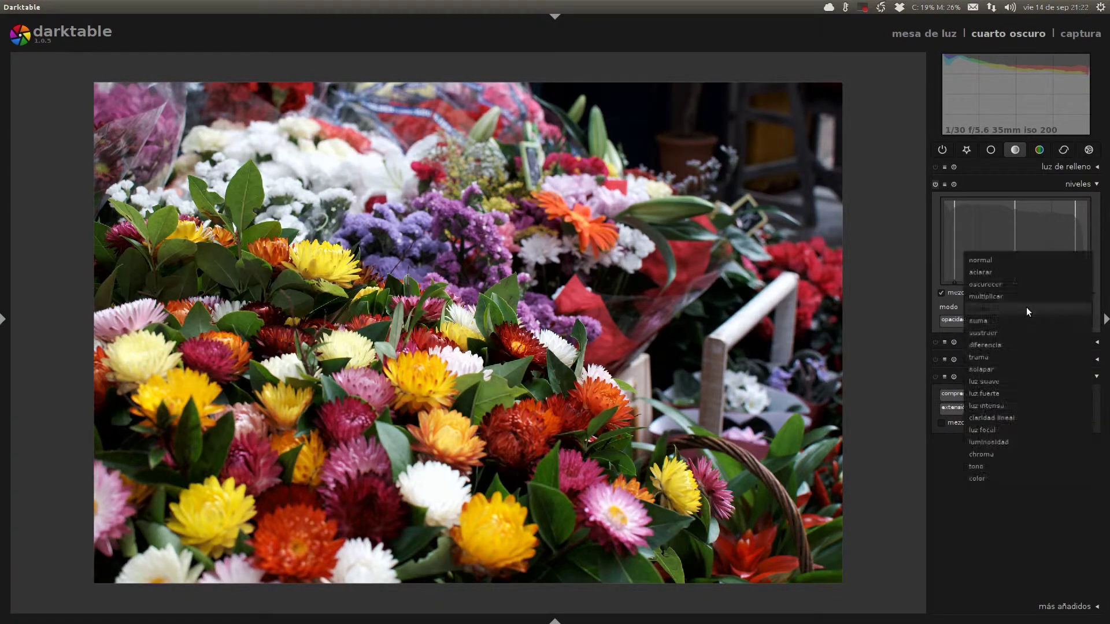
left_click(1028, 319)
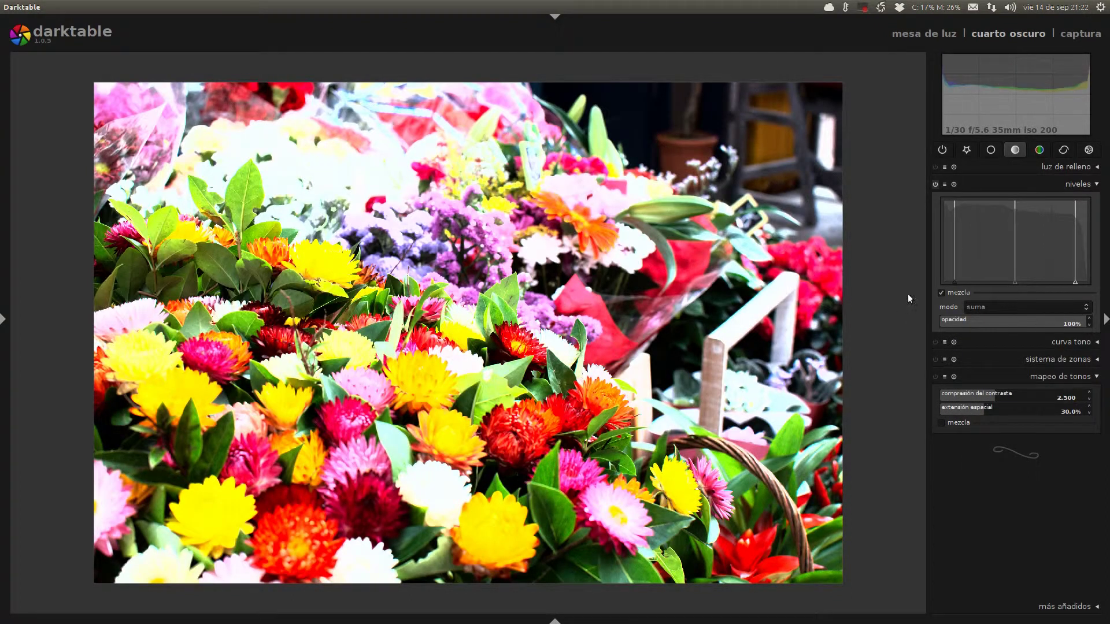
left_click(940, 291)
left_click(939, 291)
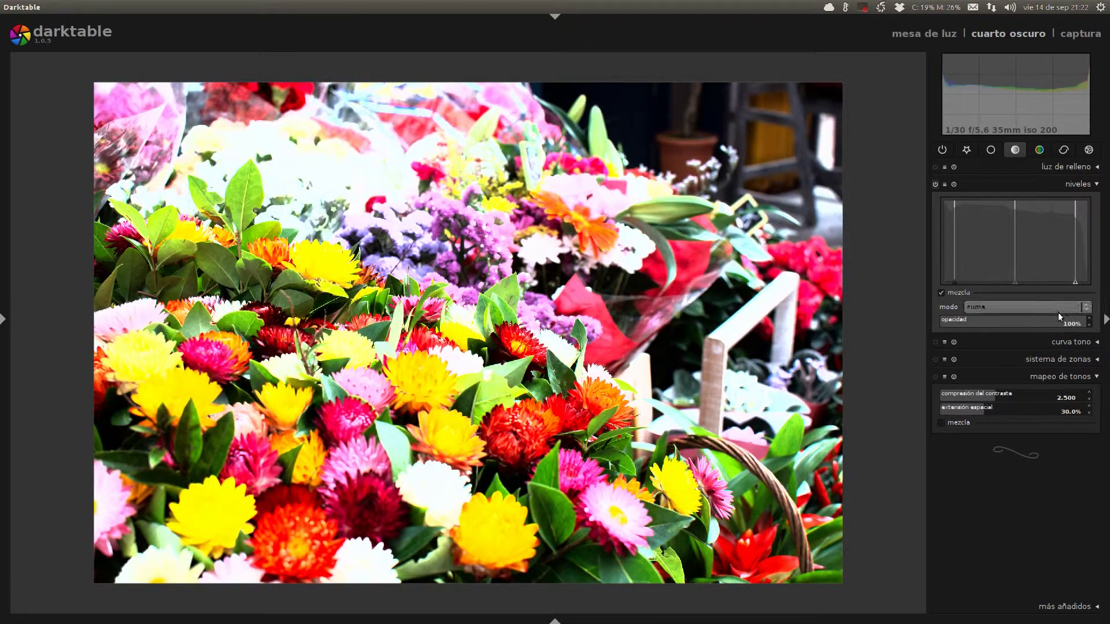
Lower the suma blend's opacity to 31% and compare the photo with blending off and on repeatedly
left_click_drag(1075, 319, 979, 322)
left_click(941, 293)
left_click(940, 293)
left_click(940, 293)
left_click(940, 293)
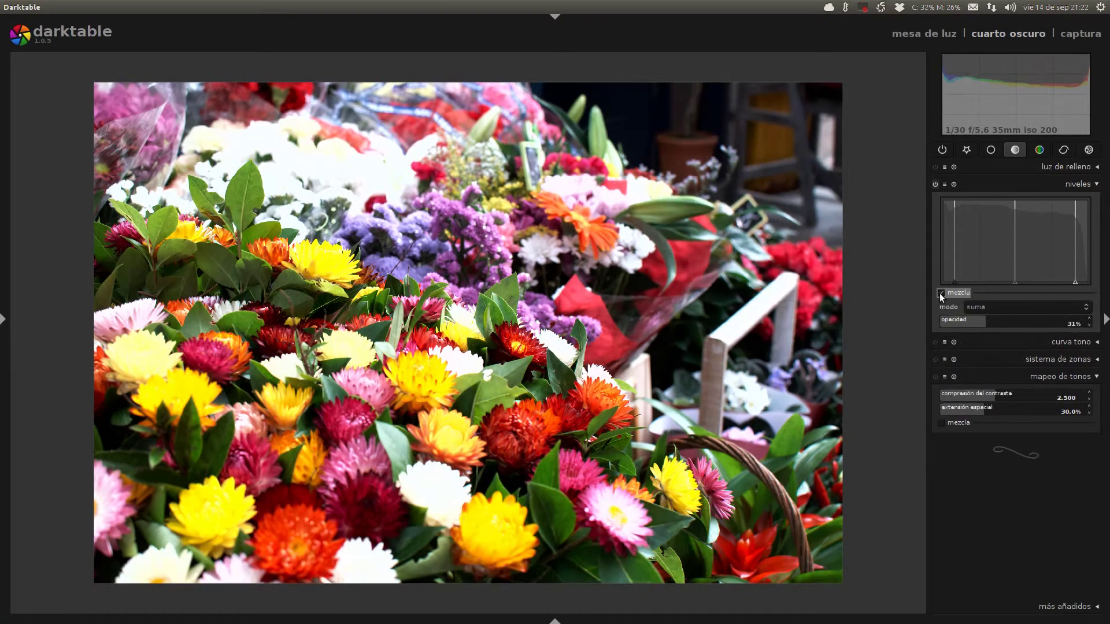
left_click(940, 293)
left_click(941, 293)
left_click(940, 293)
left_click(940, 293)
left_click(941, 293)
left_click(941, 293)
left_click(940, 293)
left_click(940, 293)
left_click(940, 293)
left_click(940, 293)
left_click(941, 293)
left_click(940, 293)
left_click(941, 293)
left_click(940, 293)
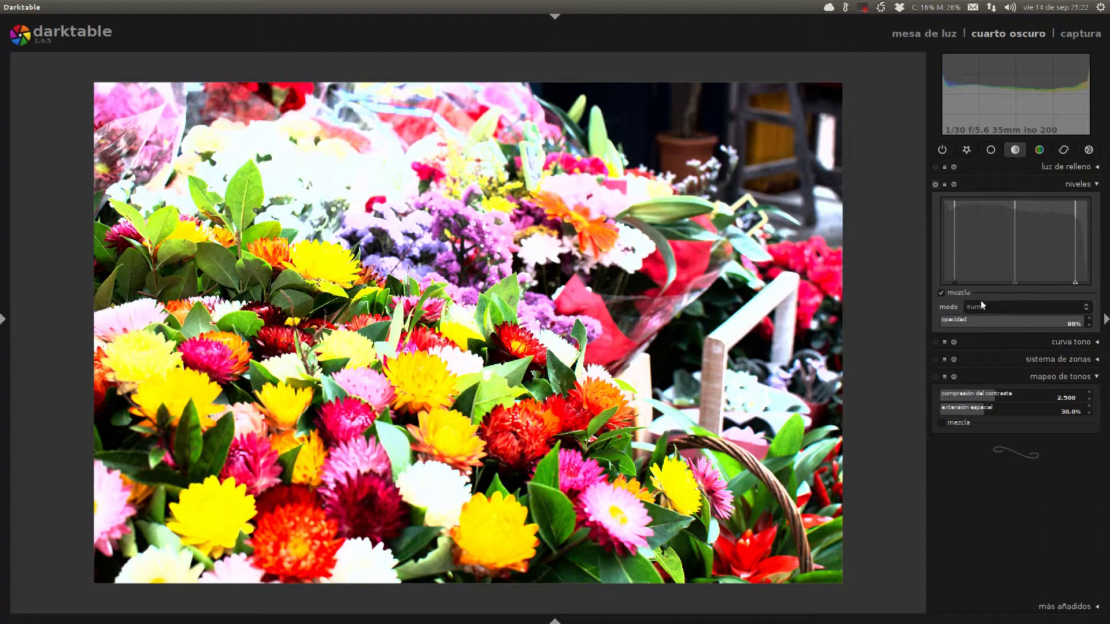
Set the niveles blend mode to sustraer and lower its opacity to 25%
left_click(987, 308)
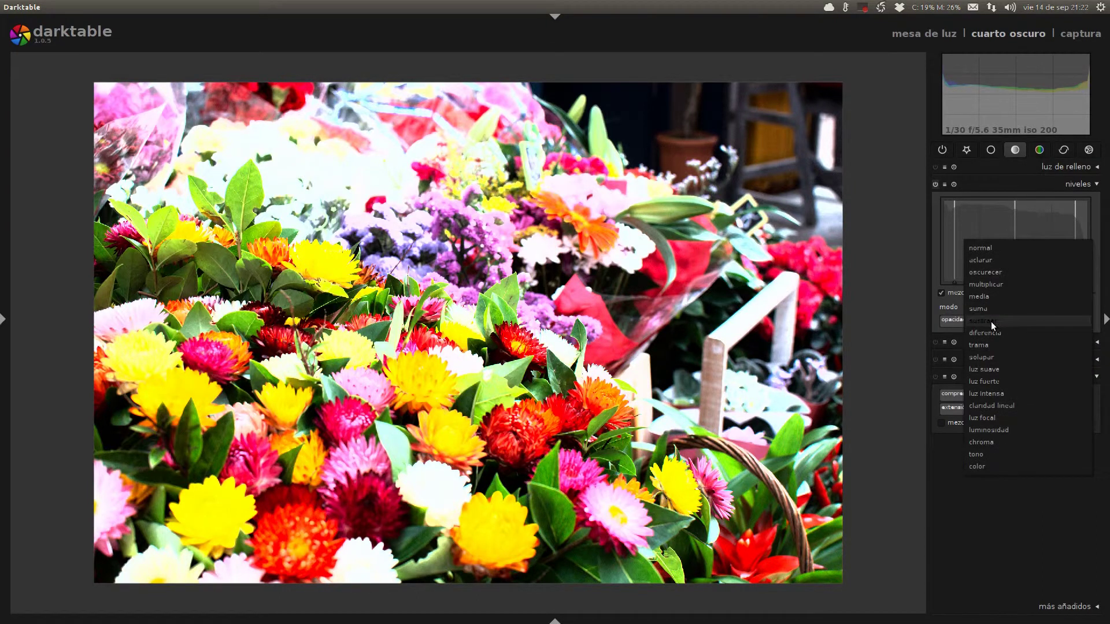
left_click(991, 321)
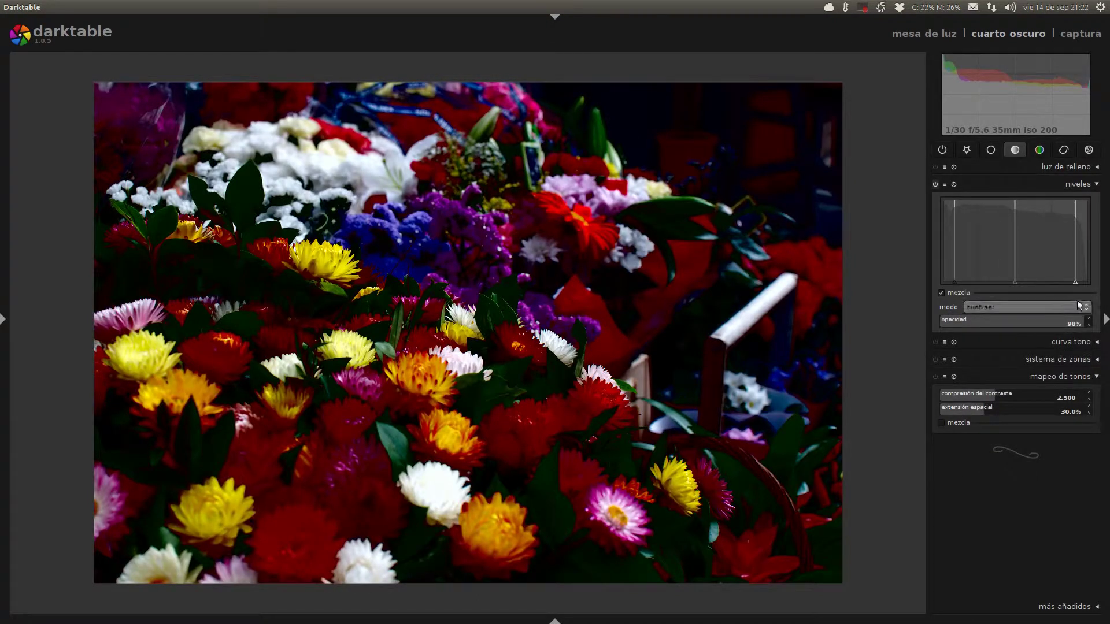
left_click_drag(1074, 321, 977, 321)
Compare the photo and histogram with the sustraer blending of niveles off and on repeatedly
left_click(942, 292)
left_click(942, 293)
left_click(942, 293)
left_click(942, 292)
left_click(942, 292)
left_click(942, 292)
left_click(942, 293)
left_click(943, 293)
left_click(942, 293)
left_click(942, 293)
left_click(942, 292)
left_click(942, 292)
left_click(942, 293)
left_click(942, 292)
left_click(942, 292)
left_click(942, 292)
left_click(942, 292)
left_click(942, 293)
left_click(942, 292)
left_click(942, 293)
left_click(942, 292)
left_click(942, 292)
left_click(942, 293)
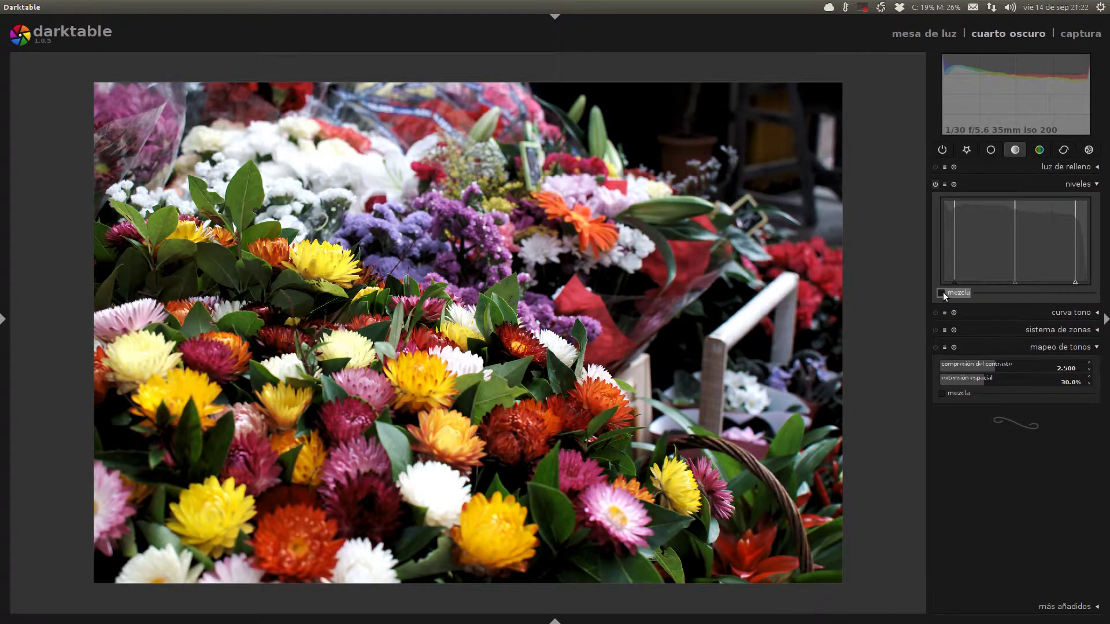
left_click(945, 293)
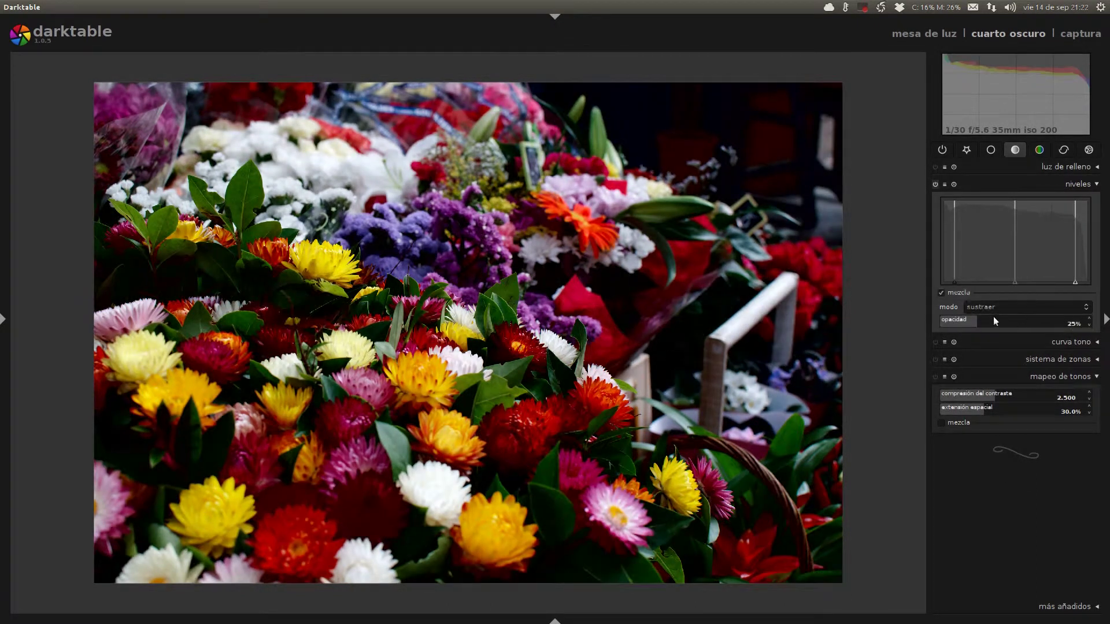
Raise the niveles blend opacity to 100% and set the blend mode to diferencia
left_click_drag(982, 322, 1093, 326)
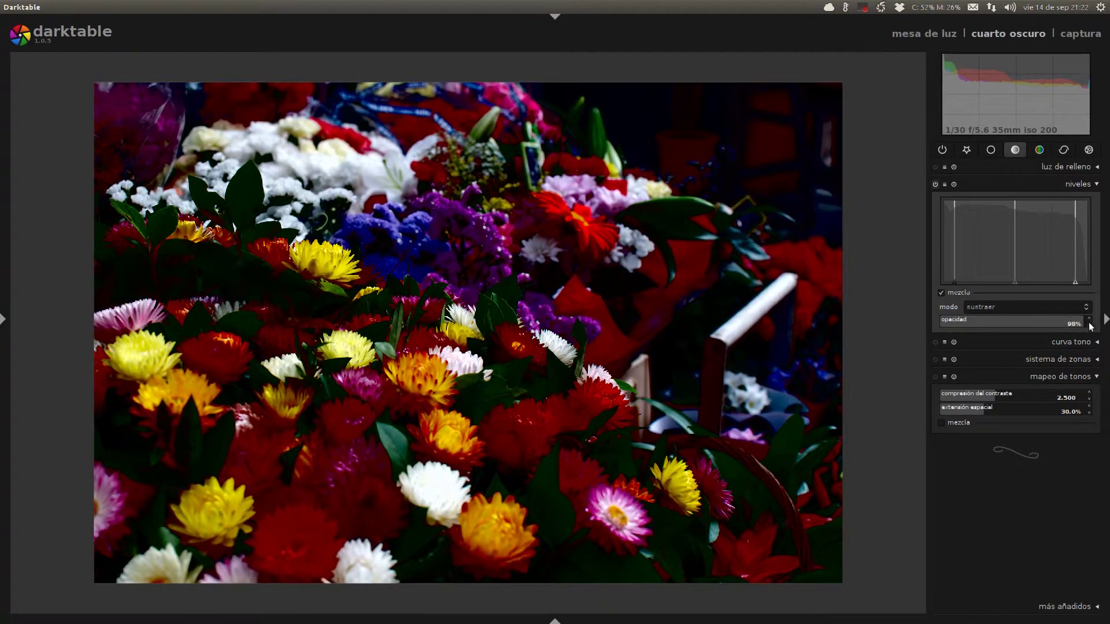
left_click(1081, 307)
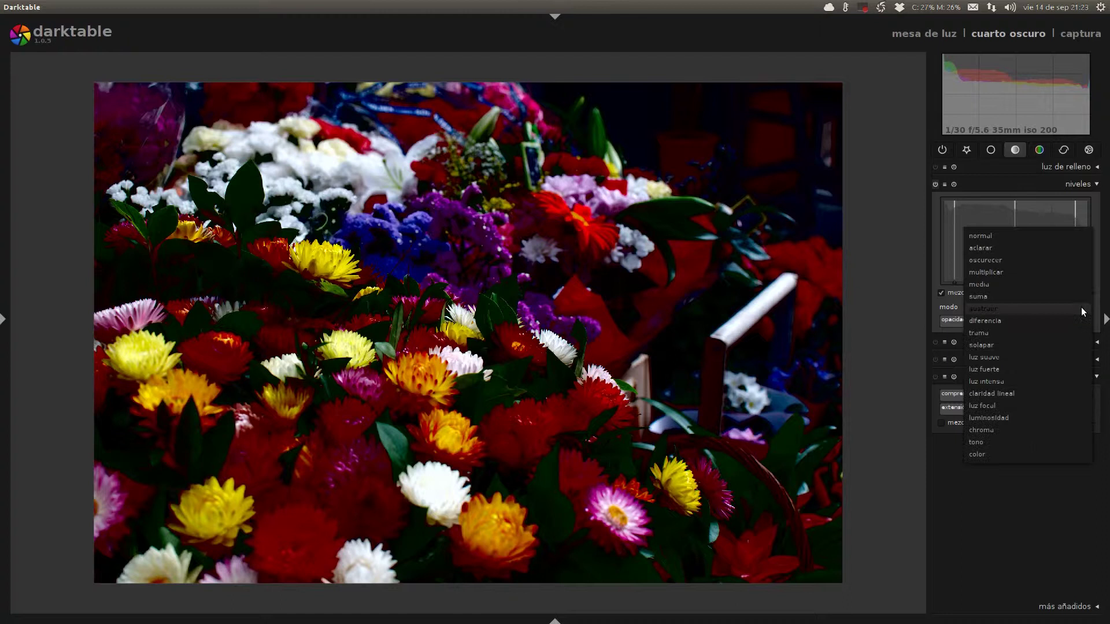
left_click(1039, 320)
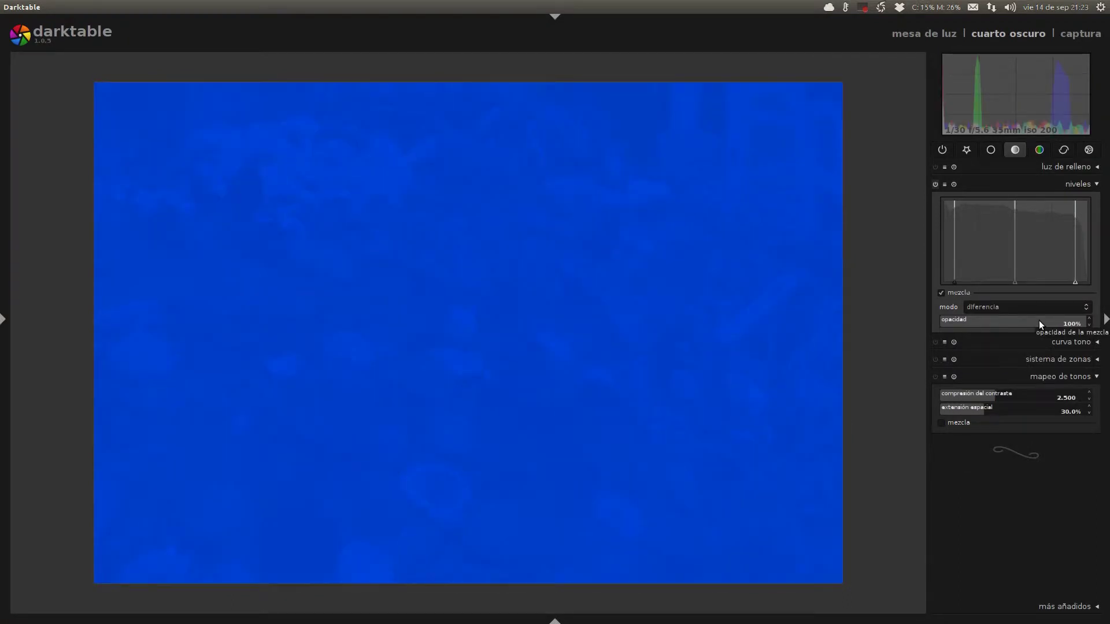
Set the niveles blend mode to trama with the opacity at 100%
left_click(996, 307)
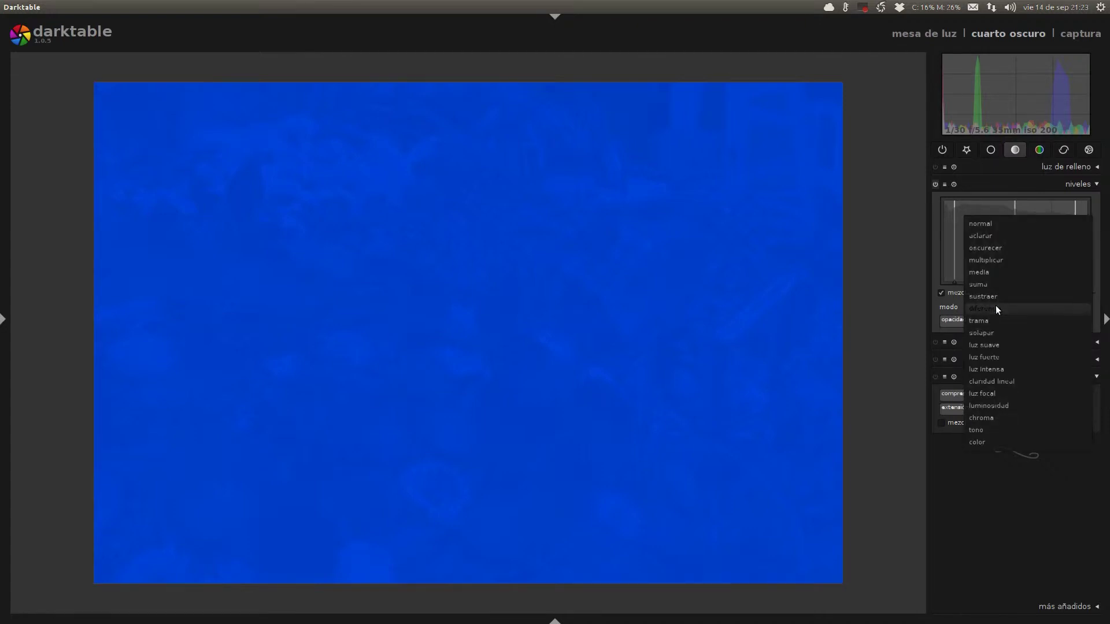
left_click(994, 320)
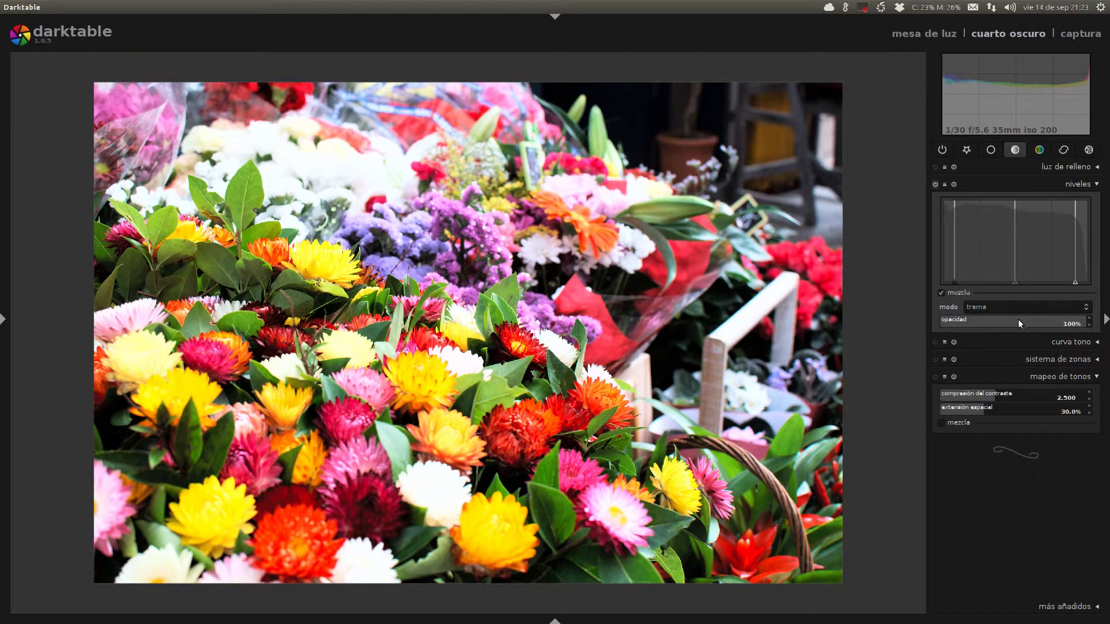
left_click_drag(1046, 324, 1090, 325)
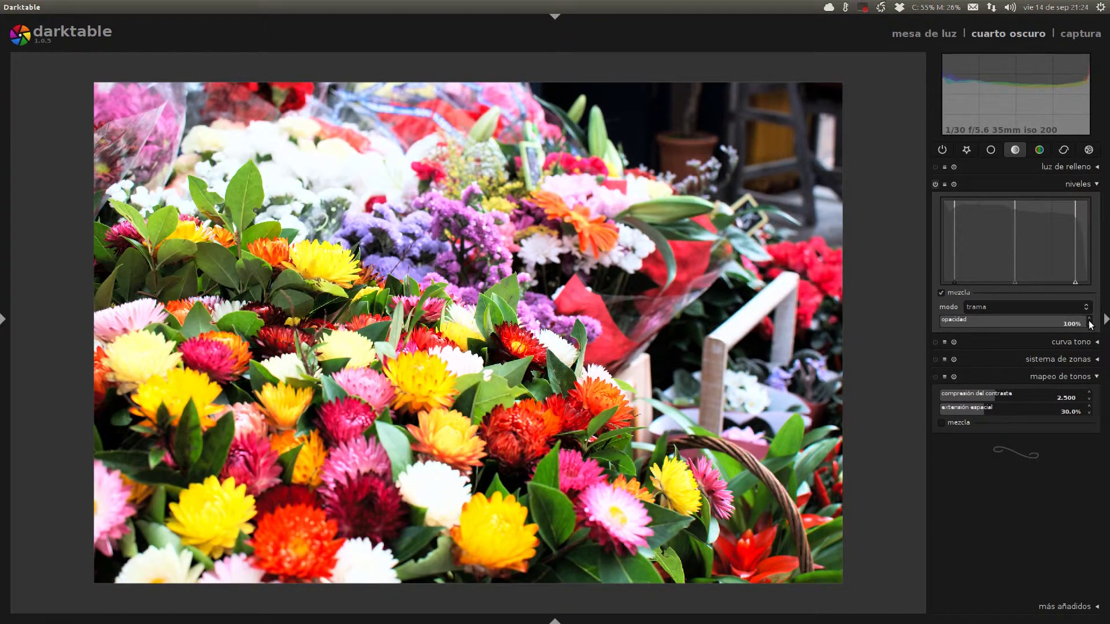
Set the niveles blend mode to solapar with the opacity at 100%
left_click(1056, 303)
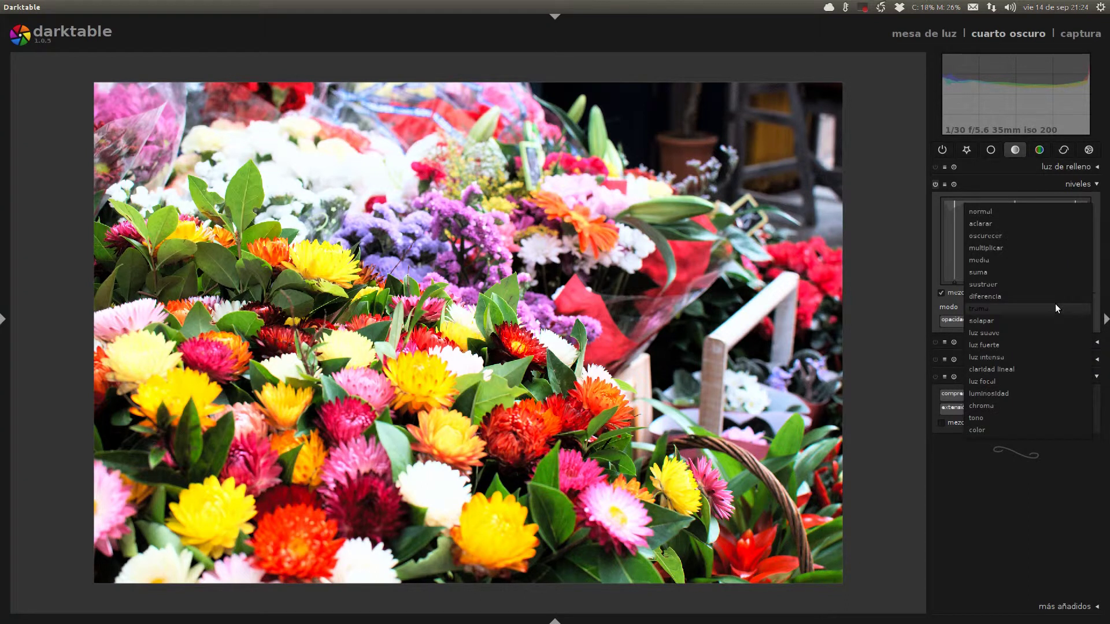
left_click(1032, 324)
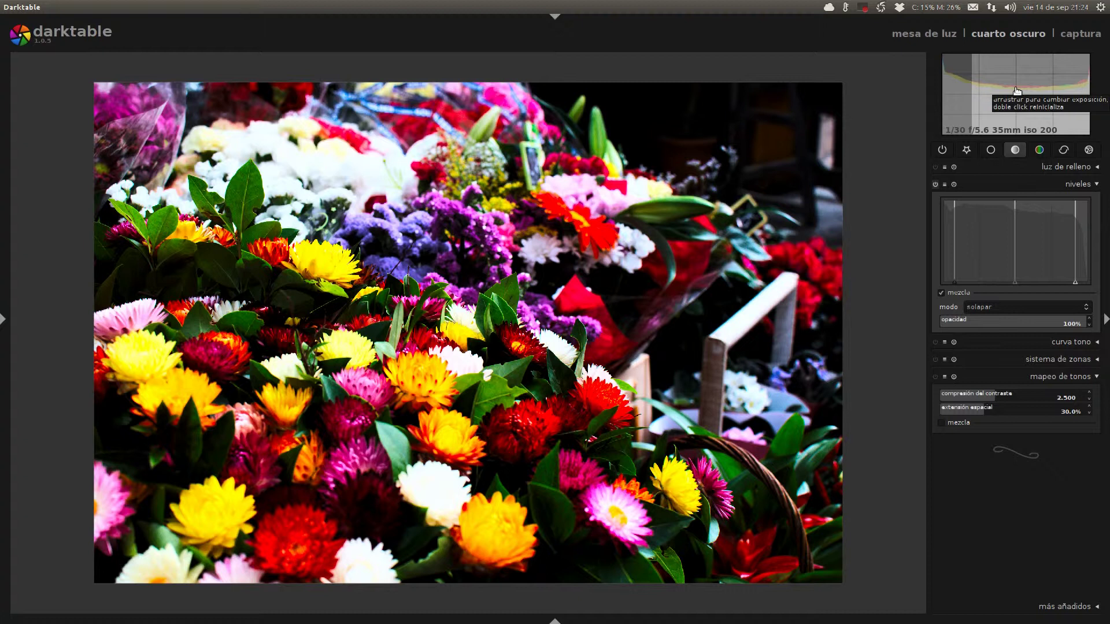
mouse_move(1079, 324)
left_mouse_down()
mouse_move(972, 312)
mouse_move(1085, 326)
left_mouse_up()
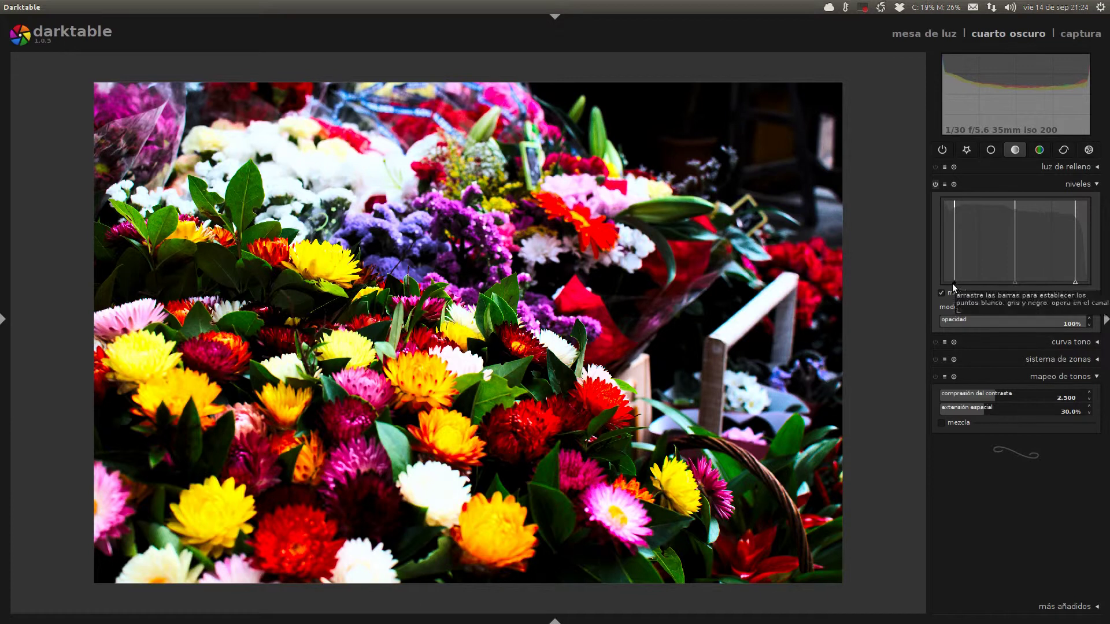
Reset the black, grey and white points of niveles and lower the solapar blend opacity to 55%
double_click(993, 272)
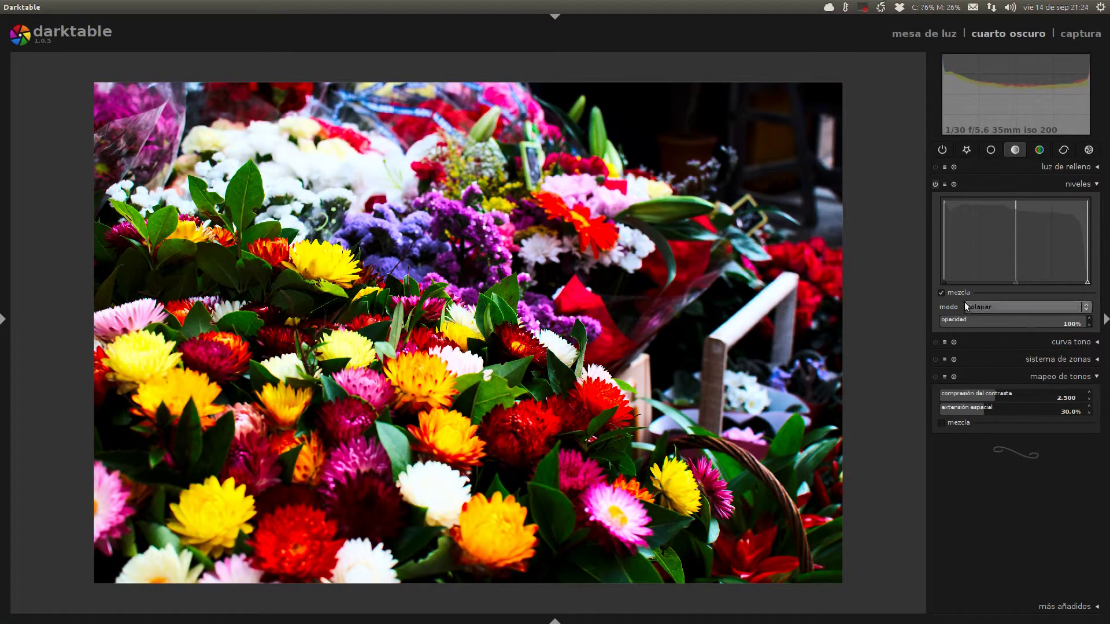
scroll(1013, 321, "down", 6)
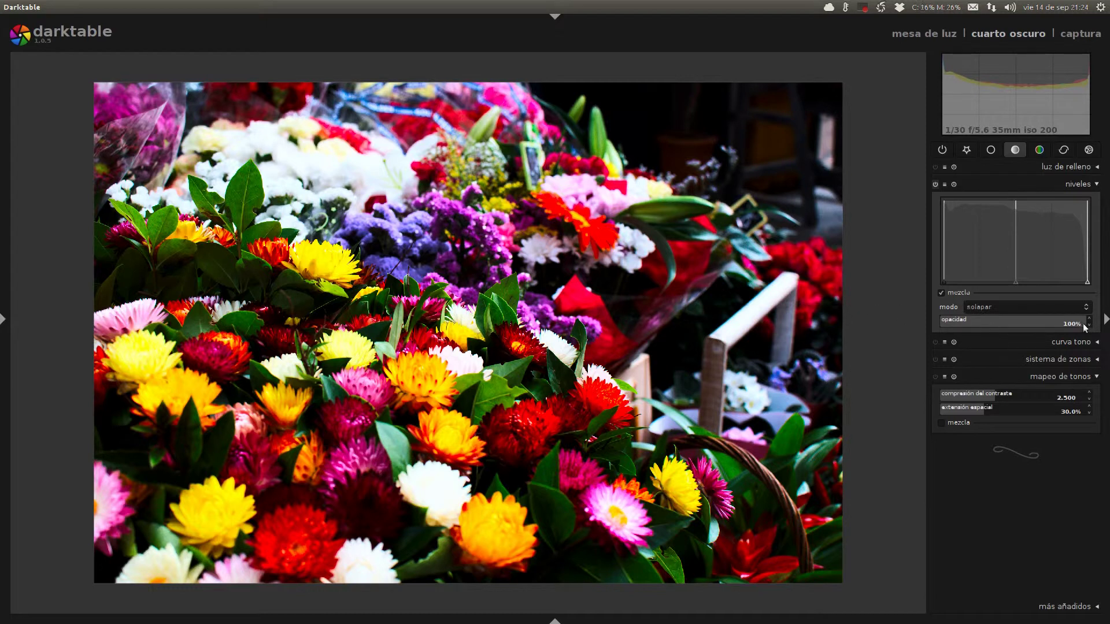
mouse_move(1013, 322)
left_mouse_down()
mouse_move(1000, 321)
mouse_move(1020, 323)
left_mouse_up()
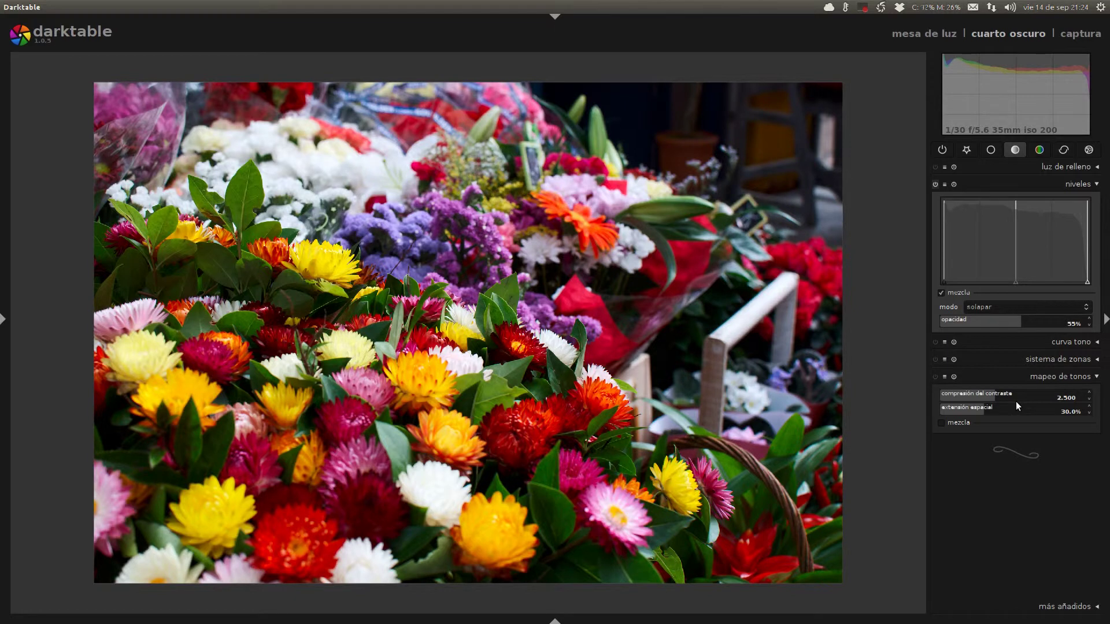
Move the black and white points of niveles slightly inward to the ends of the histogram
left_click_drag(945, 280, 954, 282)
left_click_drag(1085, 284, 1075, 279)
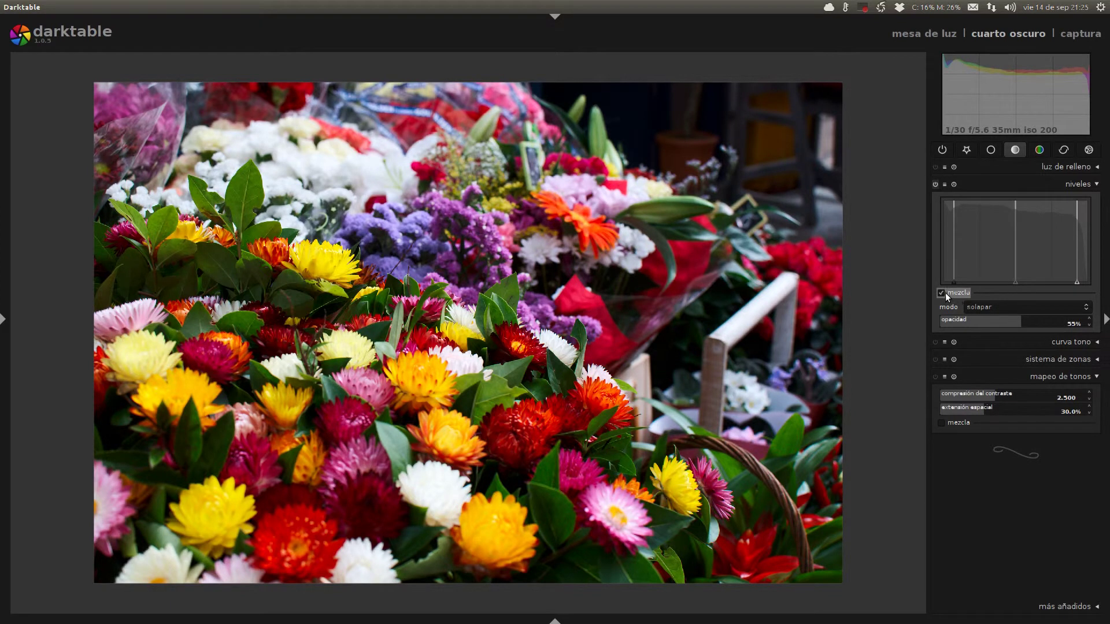